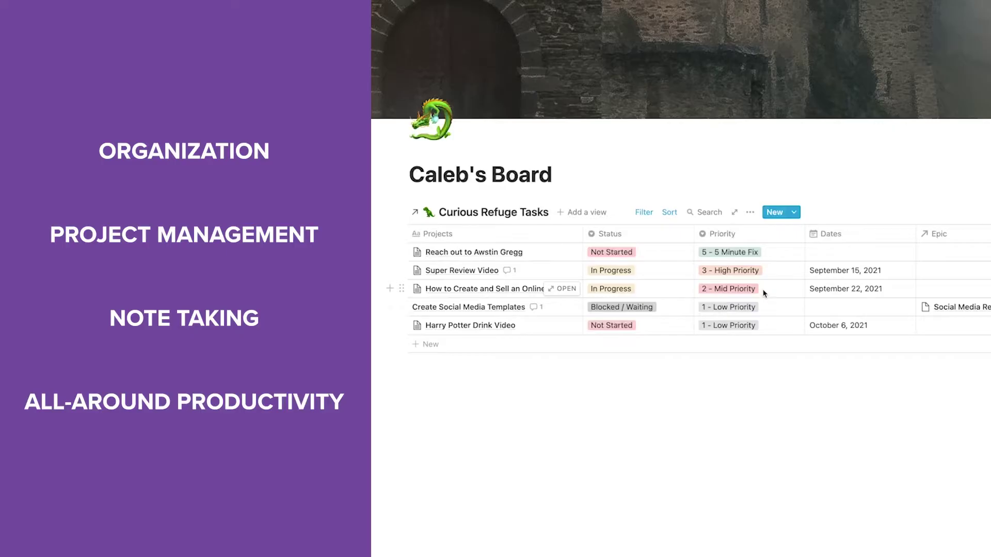
- Set row 3's priority to 4 - Fire / Communication and publish the job description page to the web
click(765, 293)
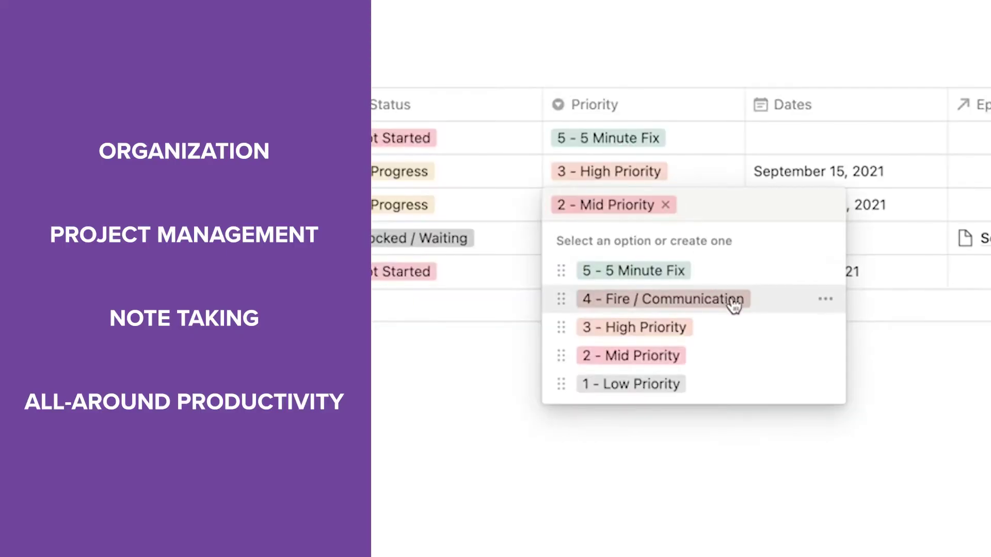
click(795, 345)
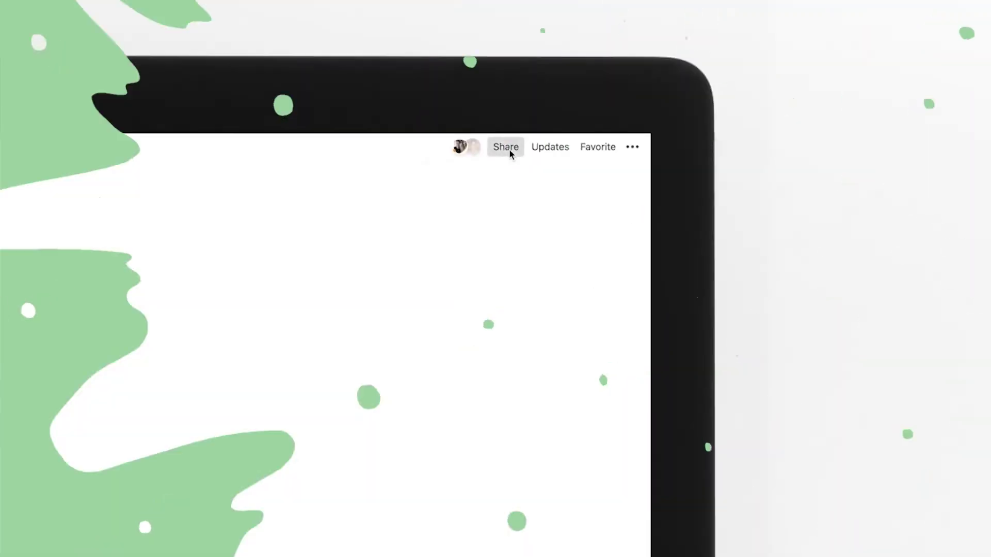
click(510, 151)
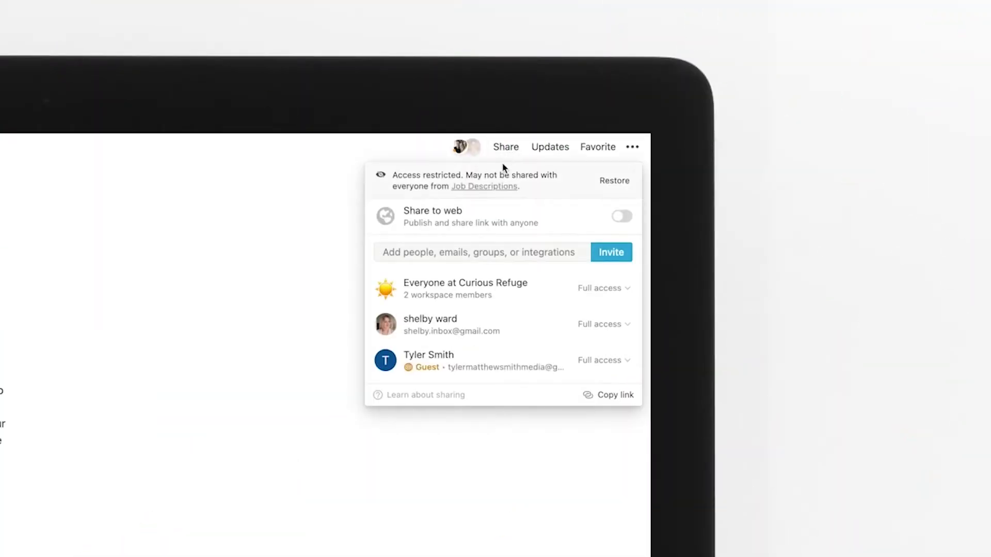
click(622, 217)
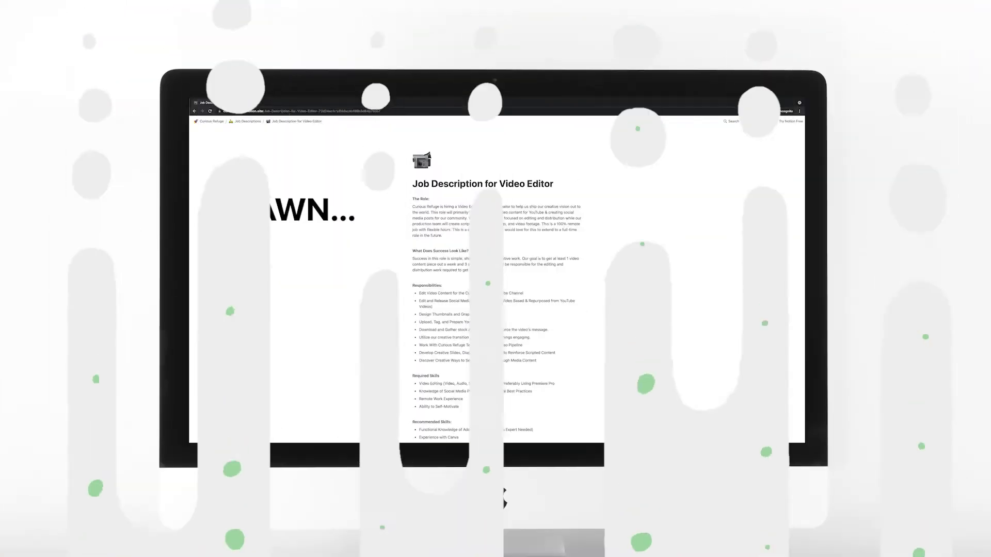
scroll(645, 213, down, 3)
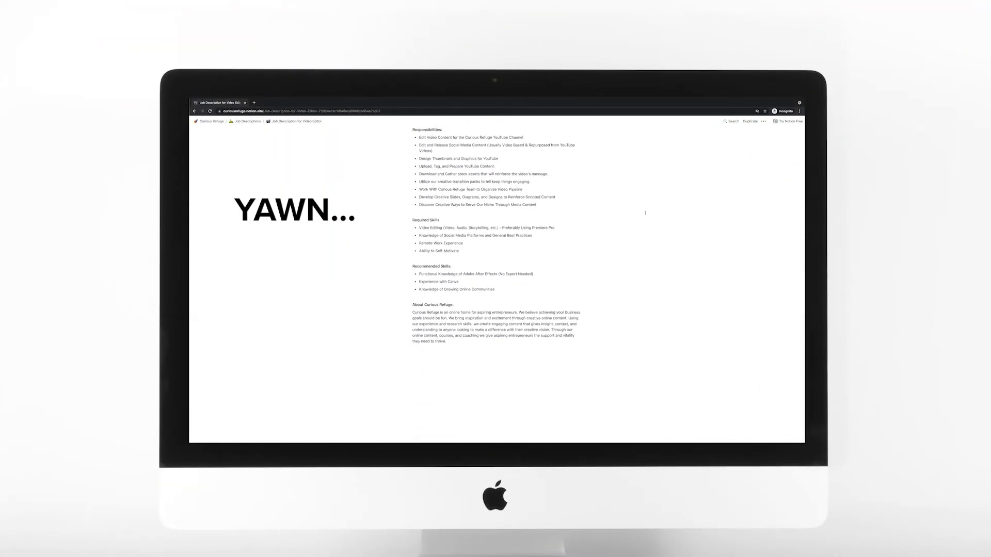
scroll(645, 213, up, 5)
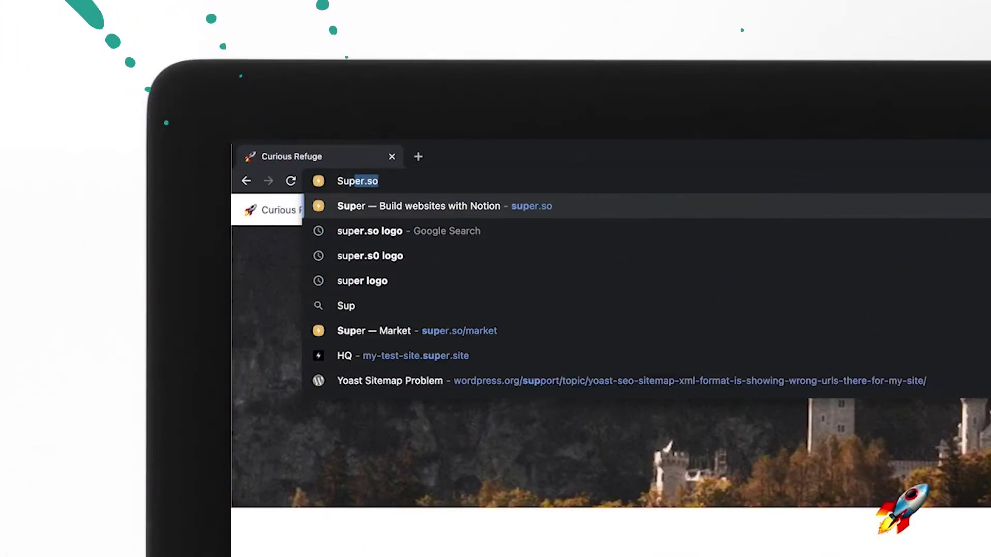
- Load super.so and browse the Templates market grid toward the HQ careers template
key(Return)
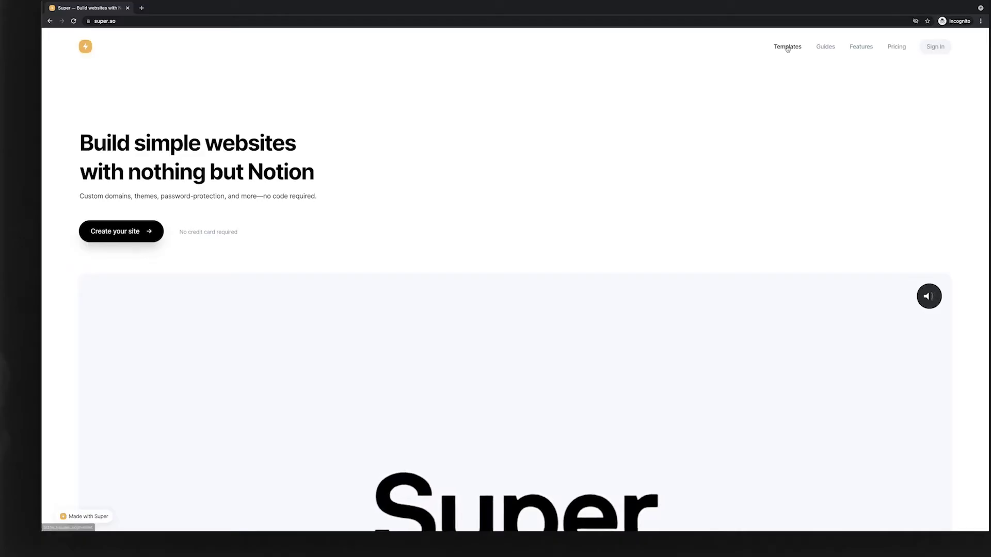
click(787, 47)
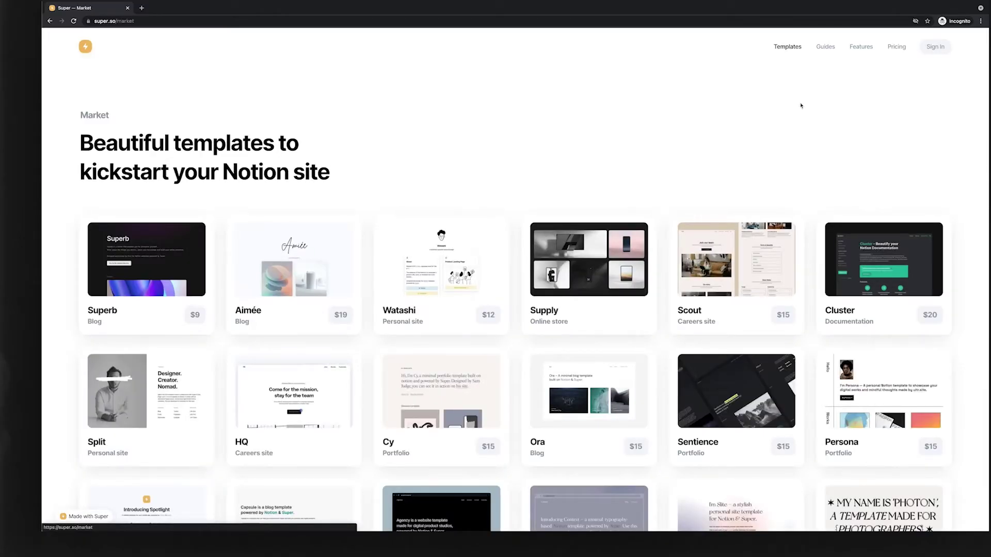
drag(81, 143, 108, 139)
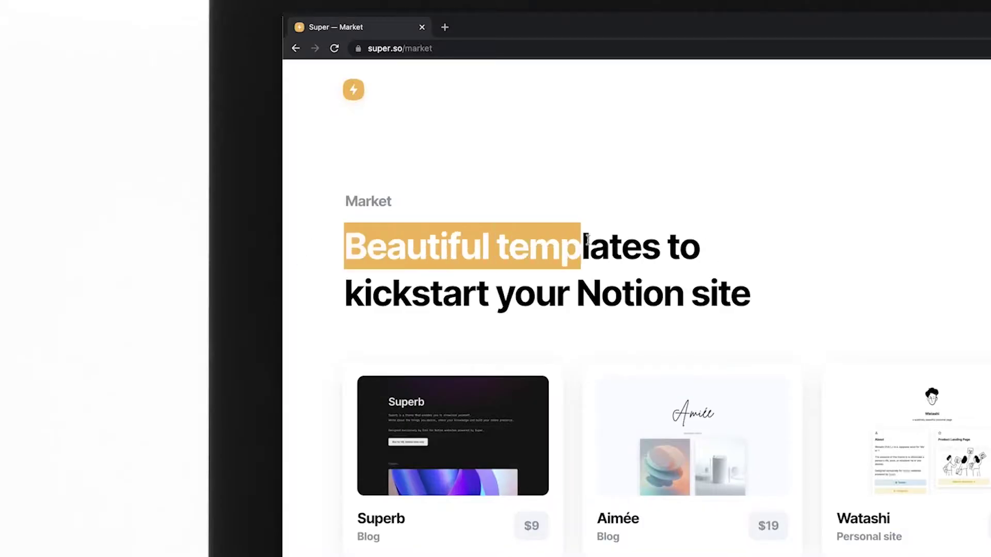
click(931, 257)
scroll(809, 108, down, 4)
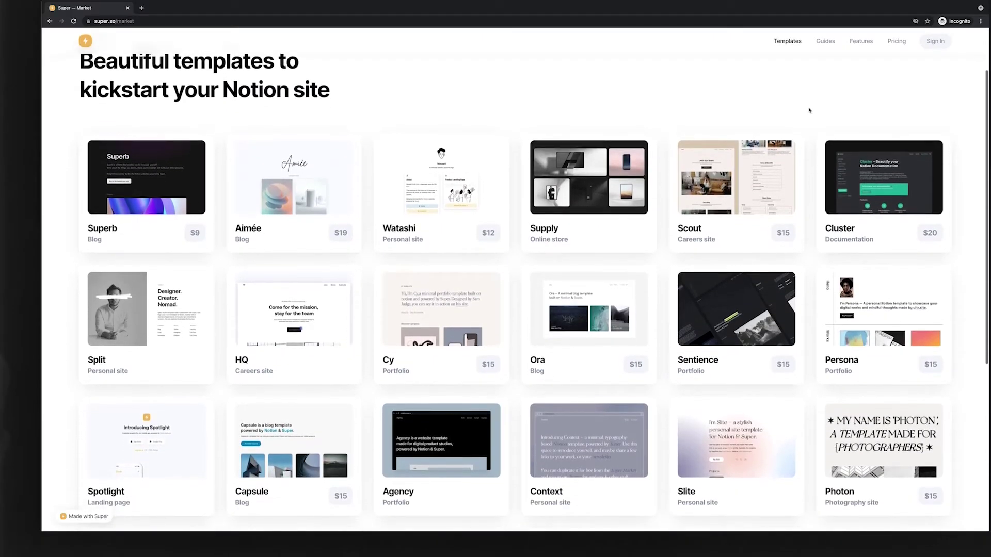
scroll(809, 110, down, 3)
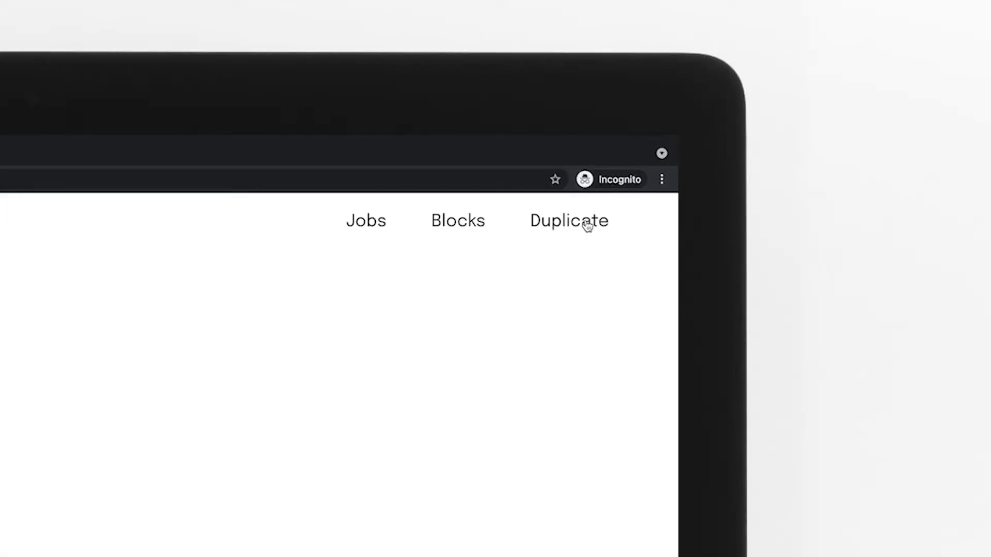
- Duplicate the HQ careers template into the Curious Refuge Notion workspace
click(587, 225)
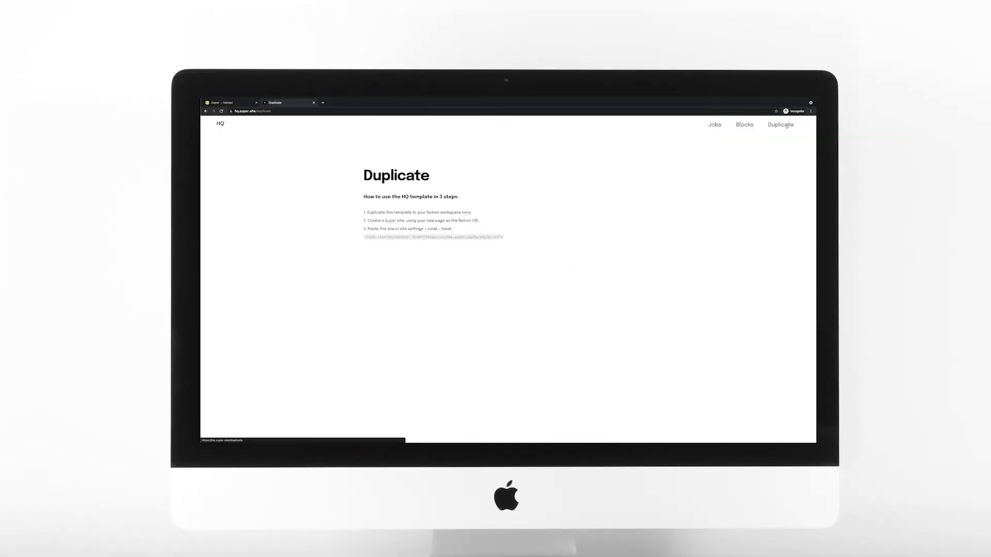
drag(363, 213, 390, 214)
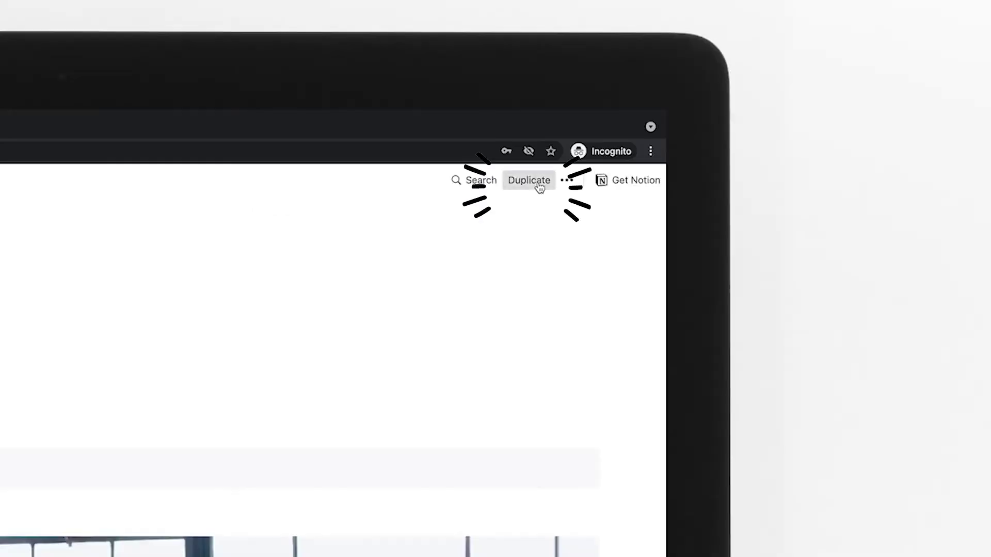
click(537, 183)
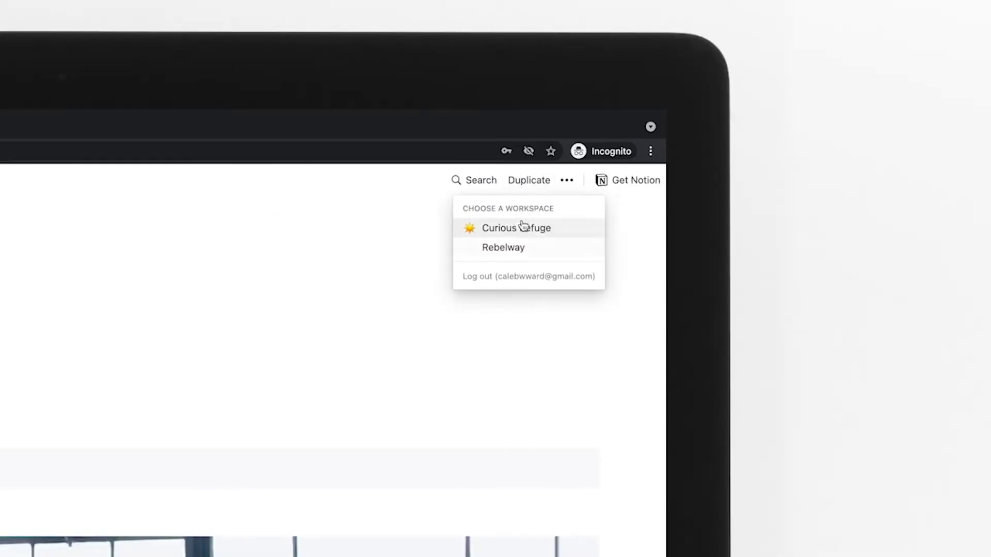
click(533, 233)
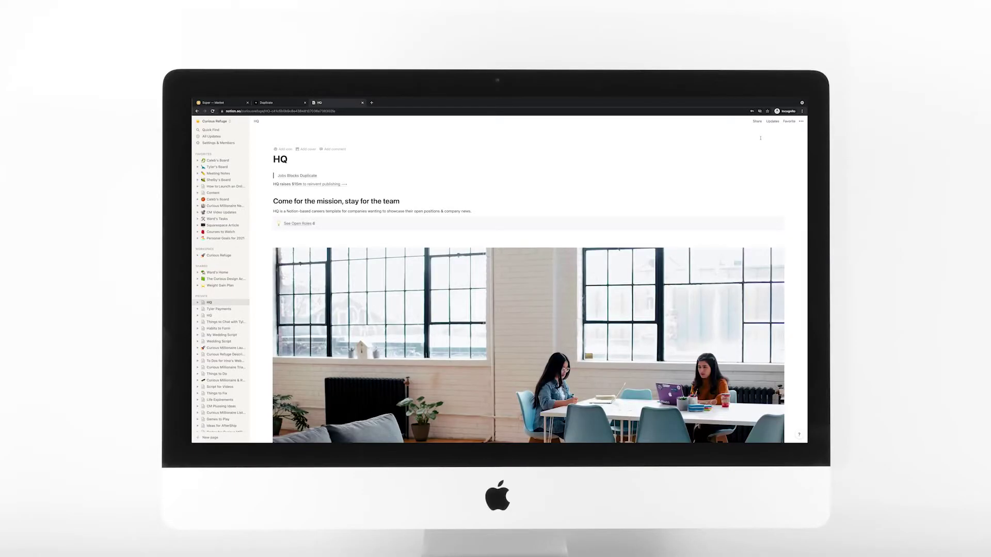
scroll(571, 180, down, 5)
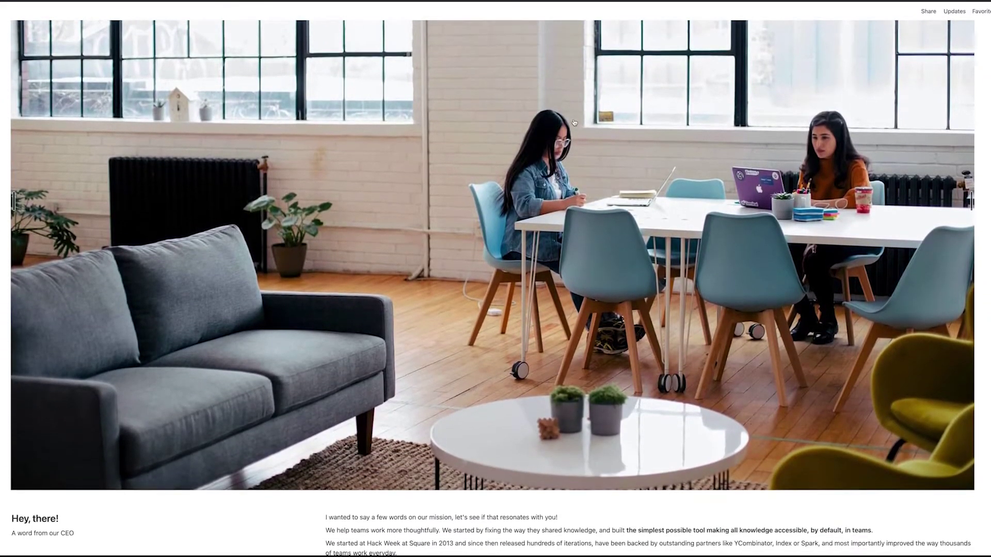
scroll(574, 122, down, 5)
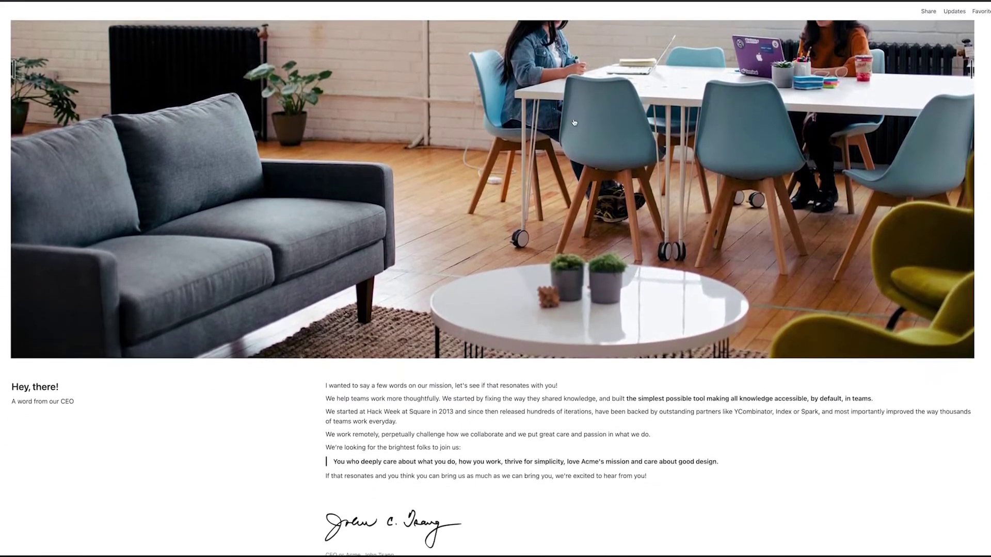
scroll(574, 122, down, 6)
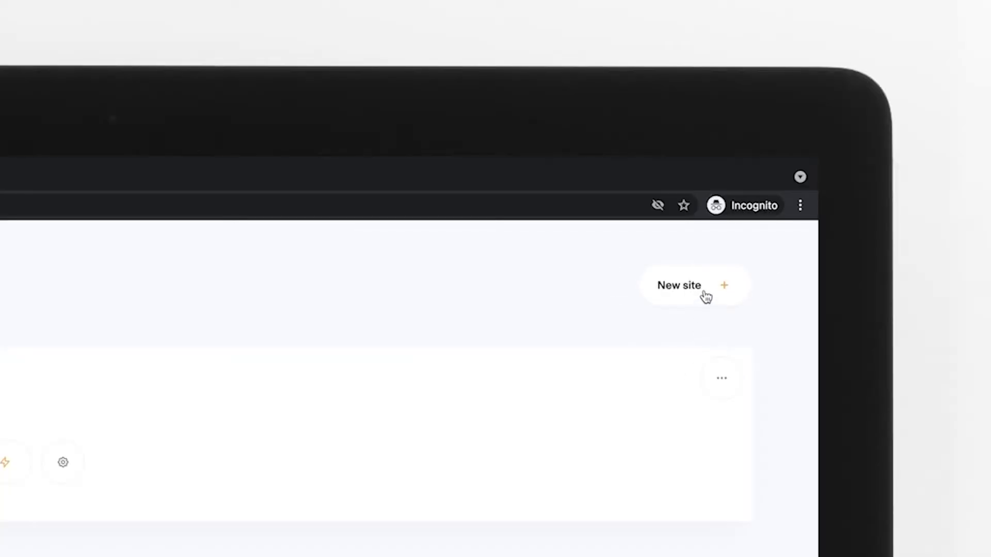
- Create a Super site named 'Curious Team Website' and publish the HQ Notion page to the web
click(705, 294)
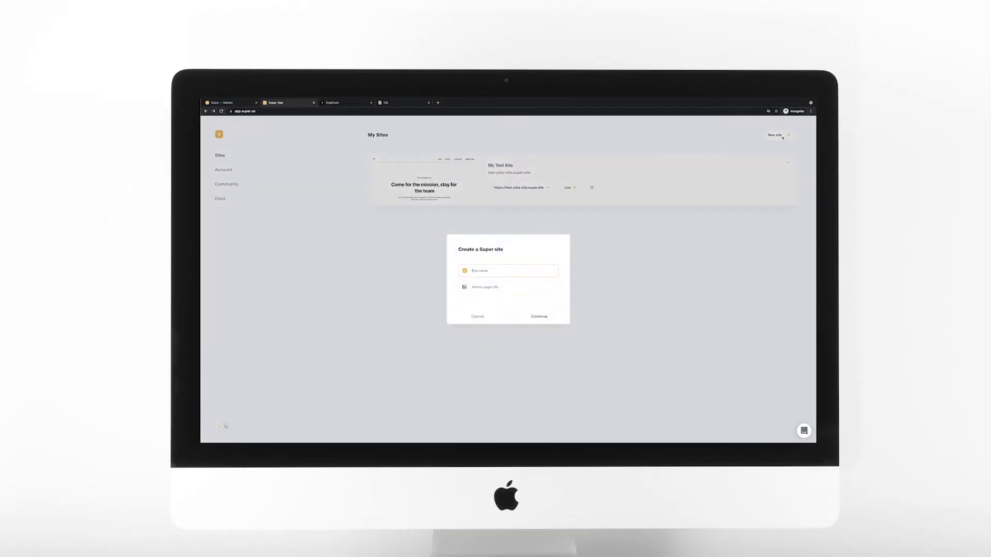
text(Curious Team Website)
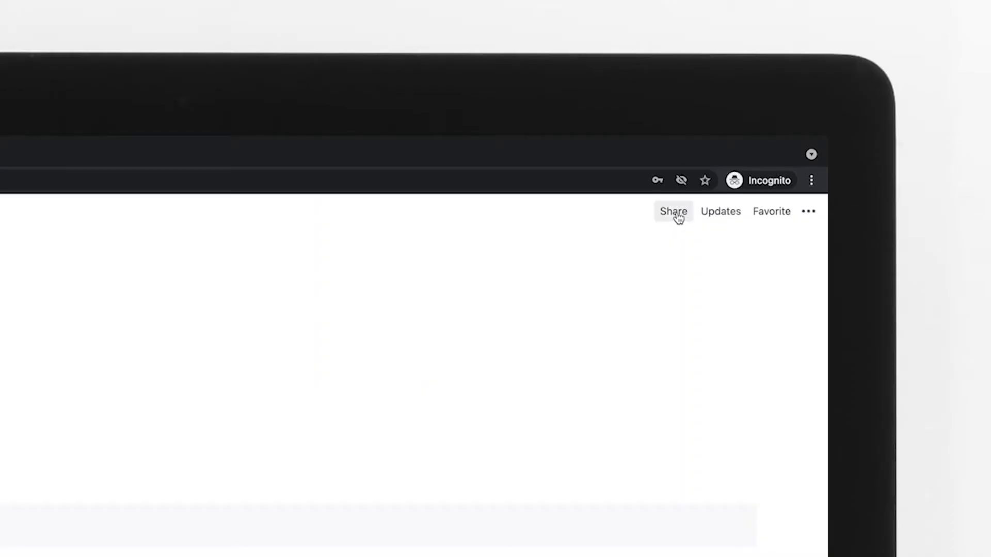
click(678, 216)
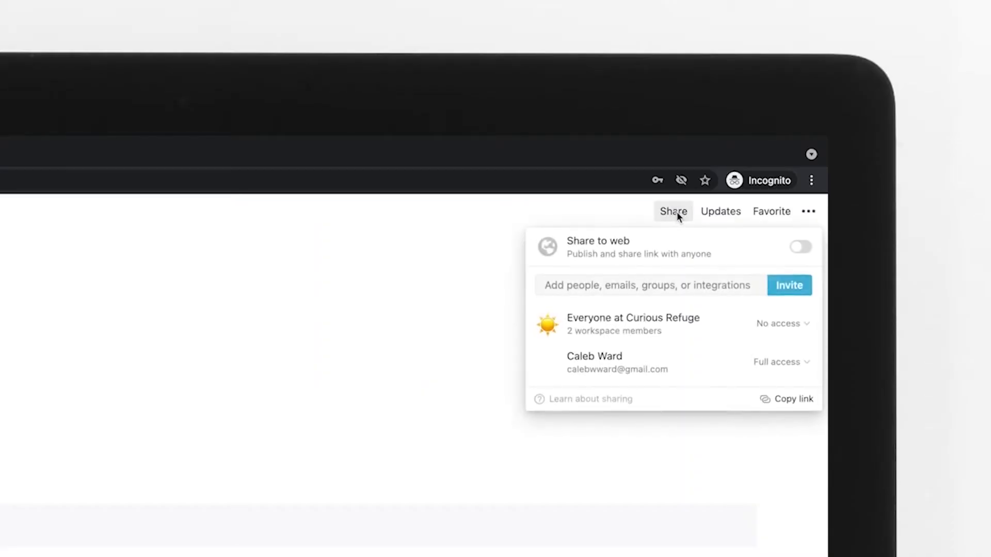
click(799, 249)
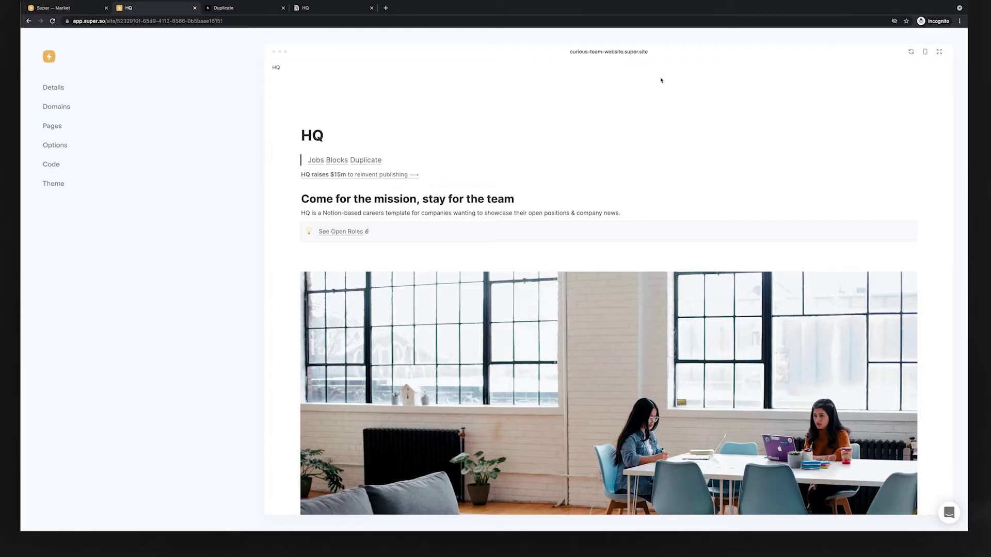
- Add the HQ stylesheet line to the site's Head code and check mobile and desktop previews
drag(675, 319, 634, 319)
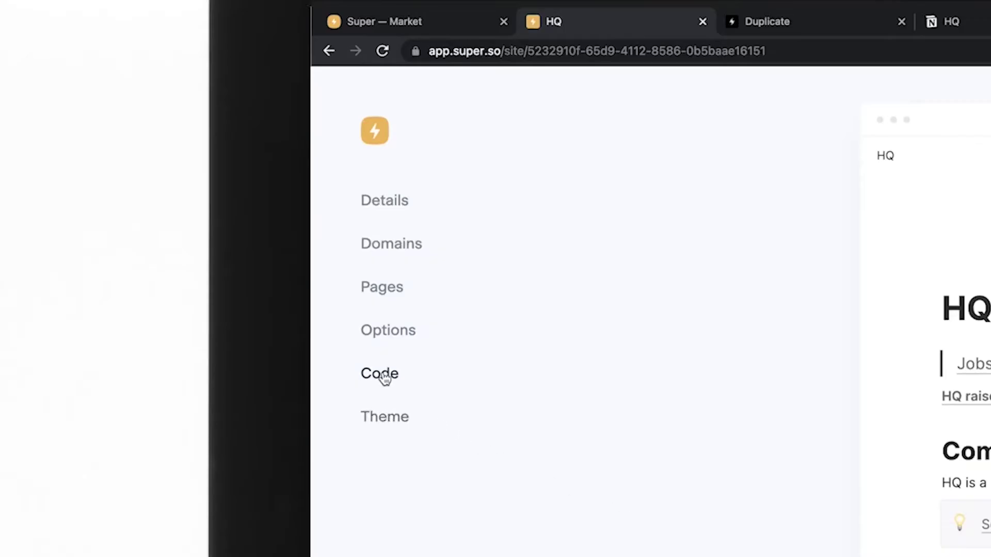
click(383, 375)
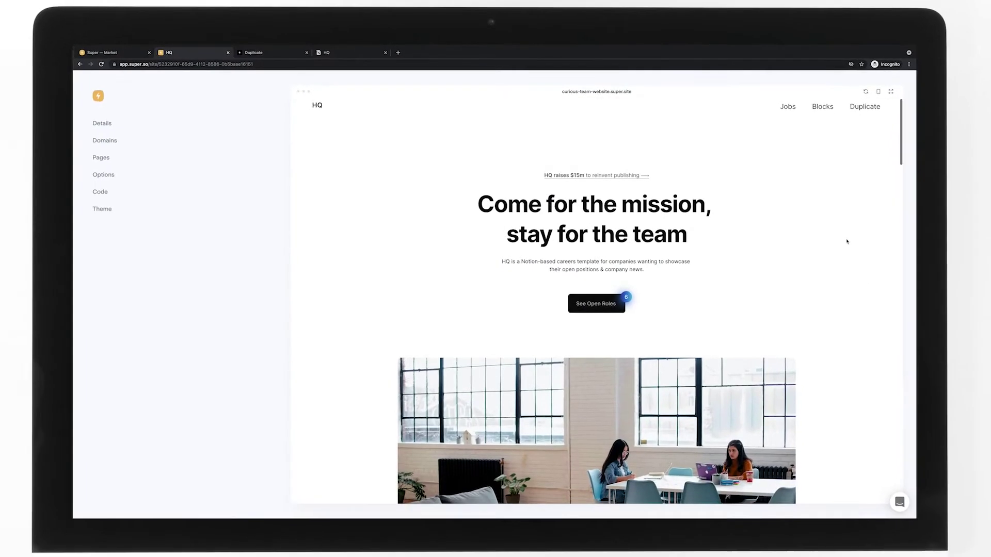
scroll(849, 242, down, 5)
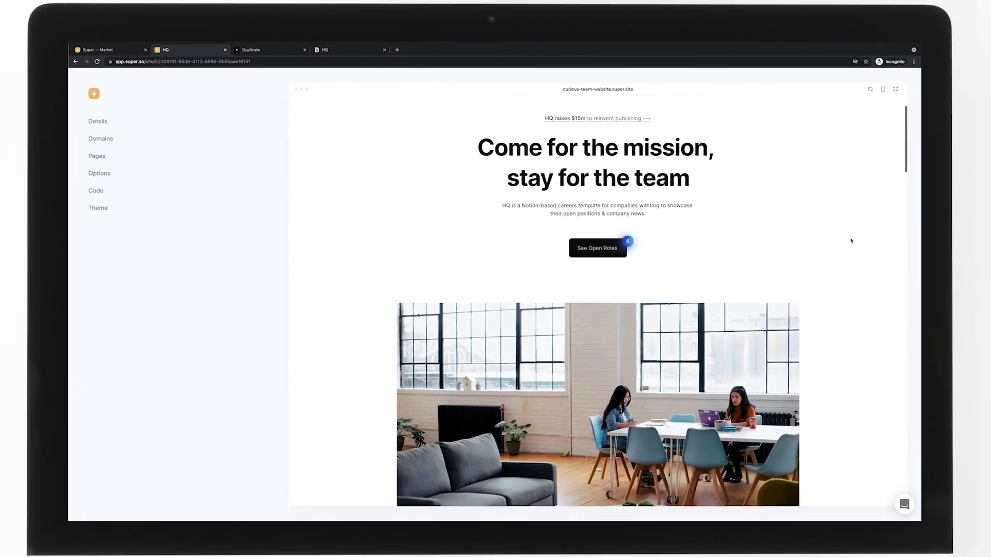
scroll(855, 240, down, 5)
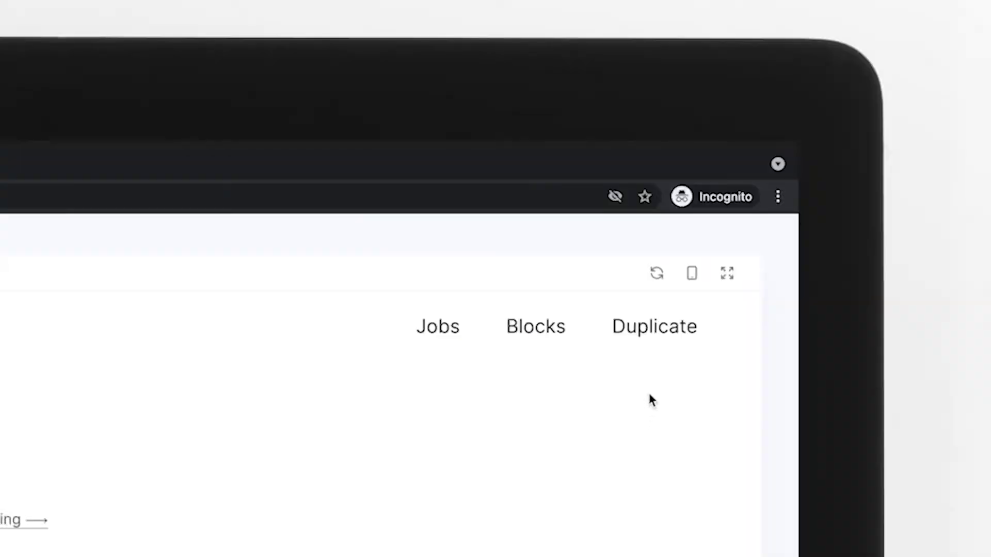
click(693, 278)
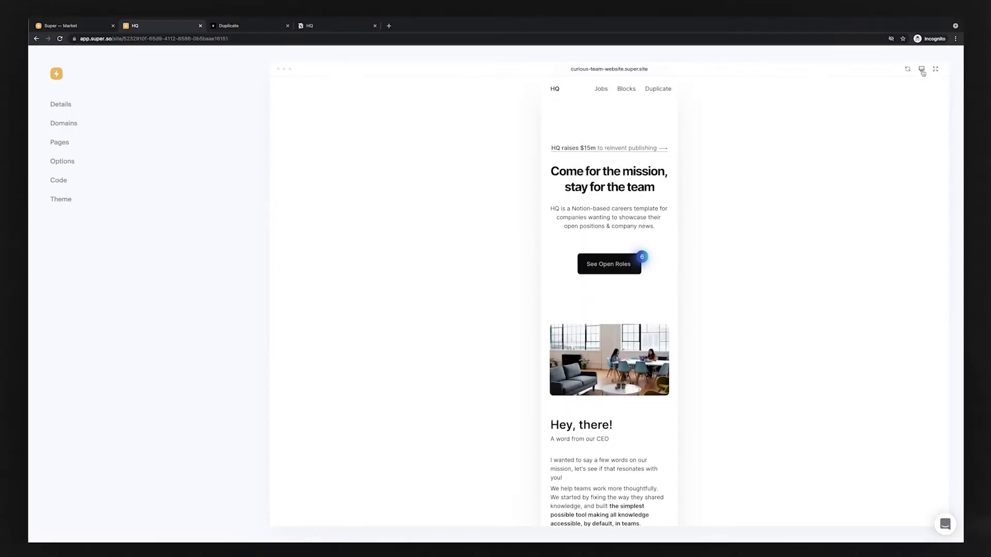
click(922, 70)
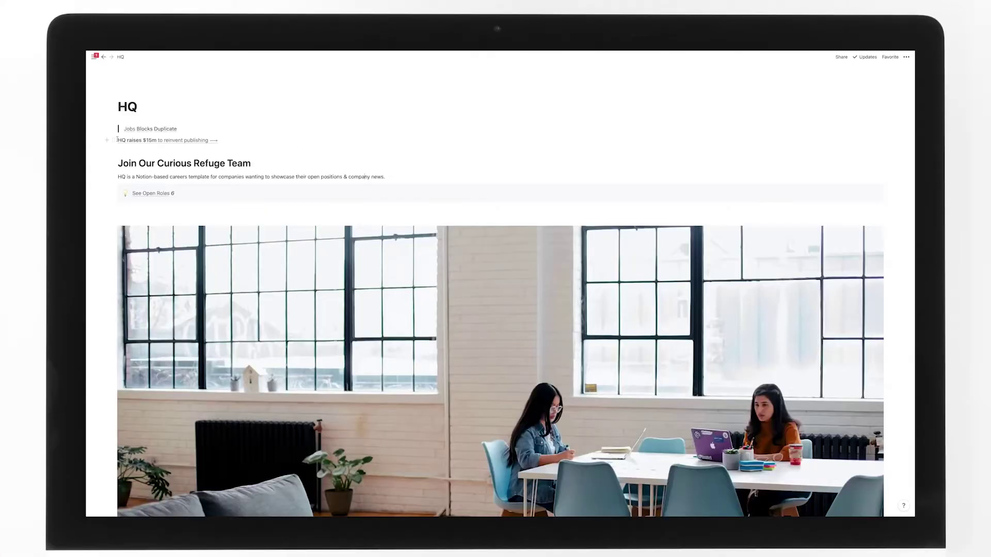
- Rewrite the HQ link text and set the description to 'Curious Refuge is an online home for aspiring entrepreneurs and artists'
text(We'd love t)
key(Escape)
text(Curious Refuge is an online home for aspiring entrepreneurs and artists)
- Move the Positions database into the HQ page
scroll(499, 284, down, 3)
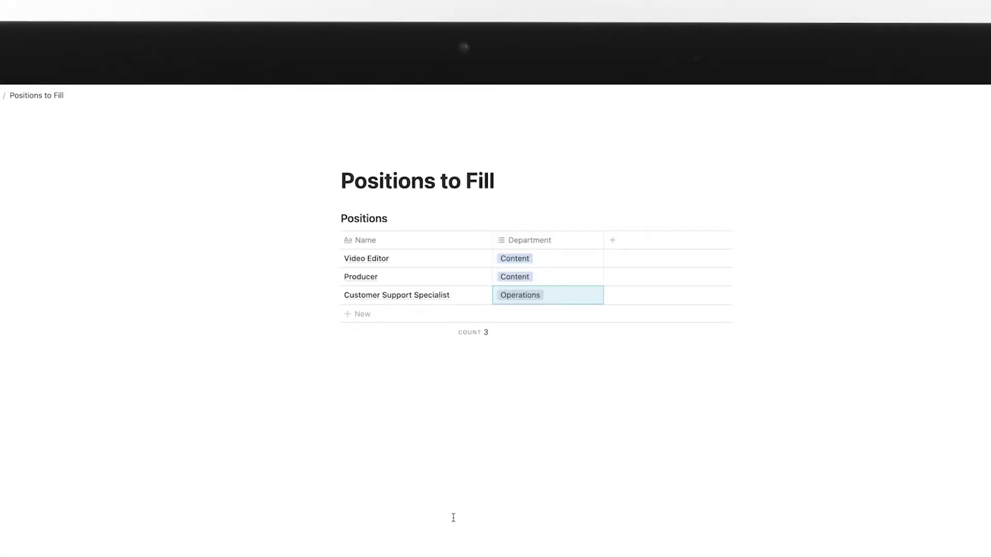
click(334, 219)
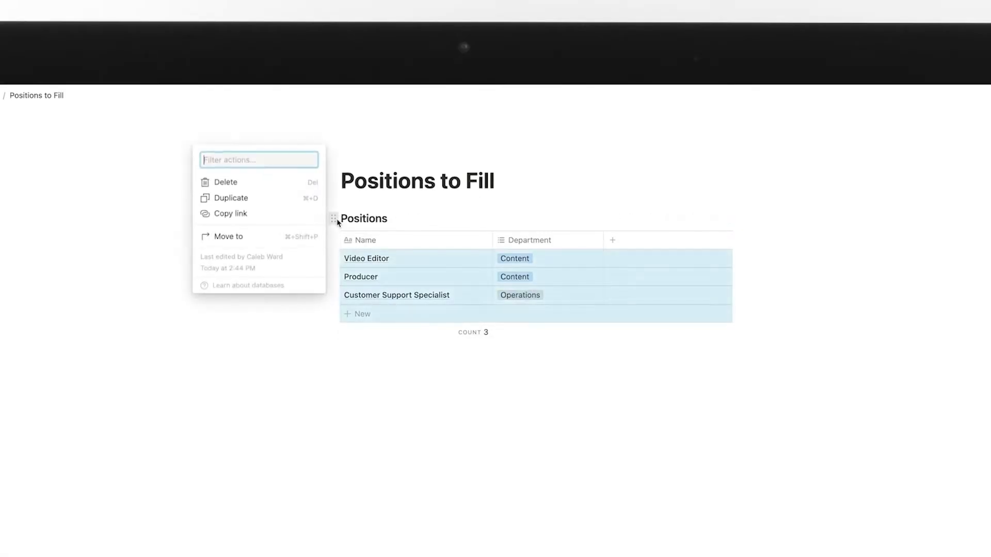
click(284, 238)
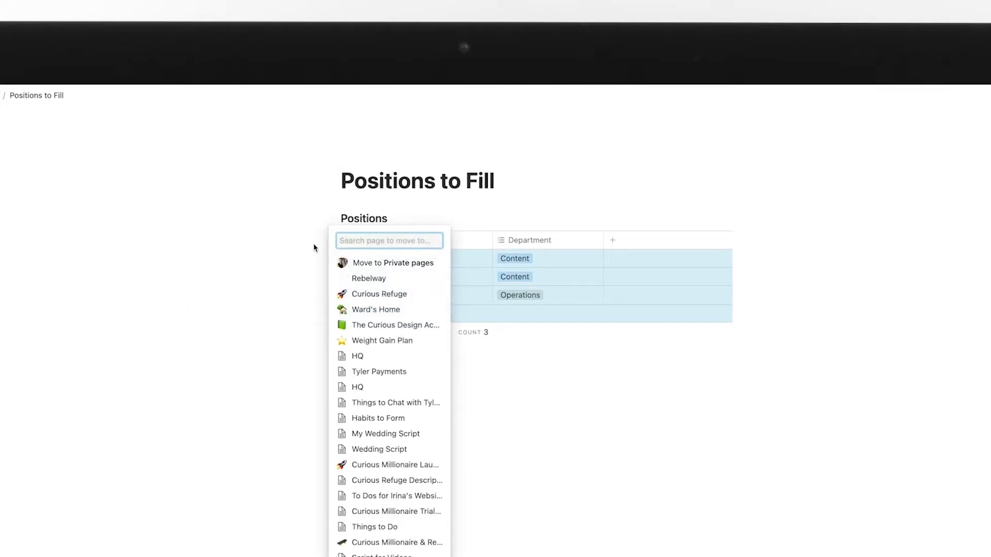
click(389, 357)
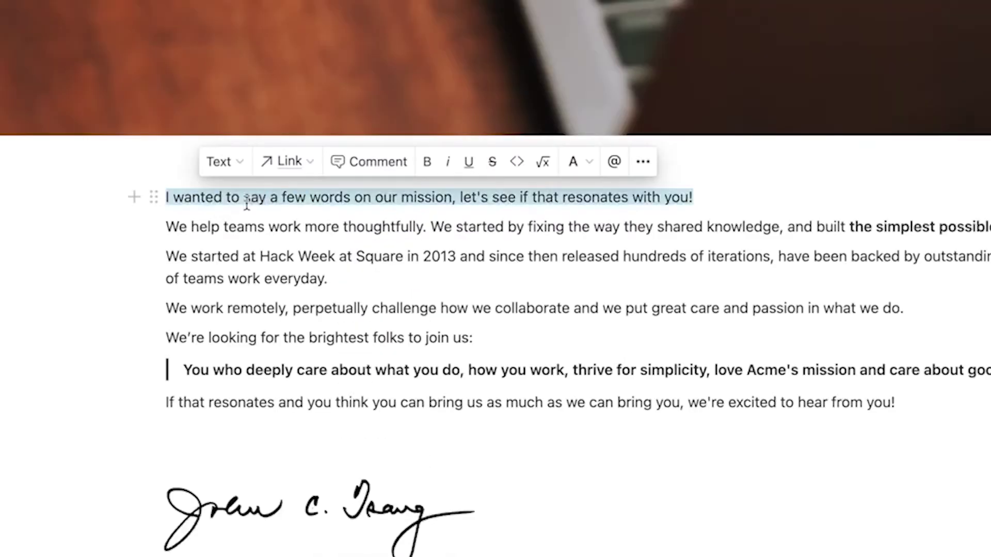
- Write the Video Editor role's description in its Desc field
text(Th)
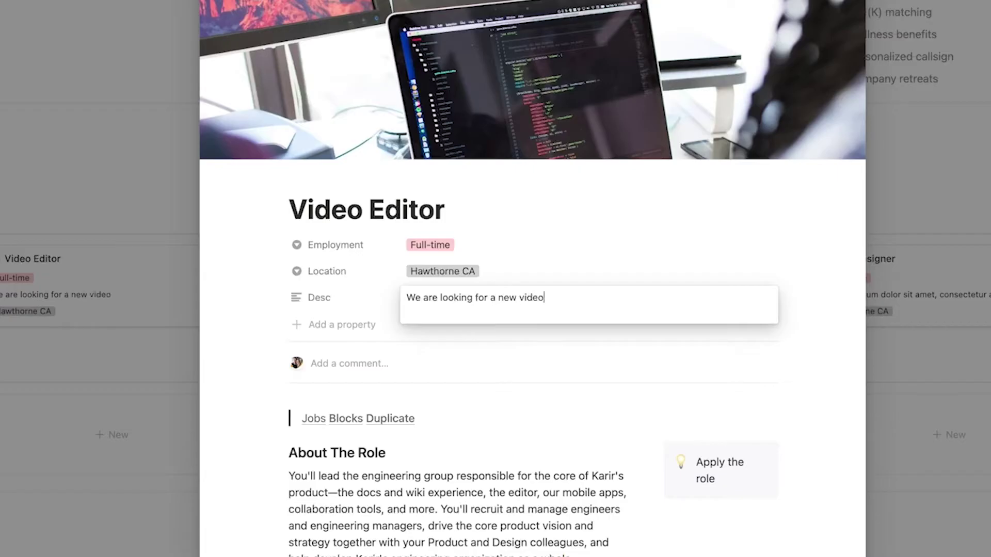
click(64, 472)
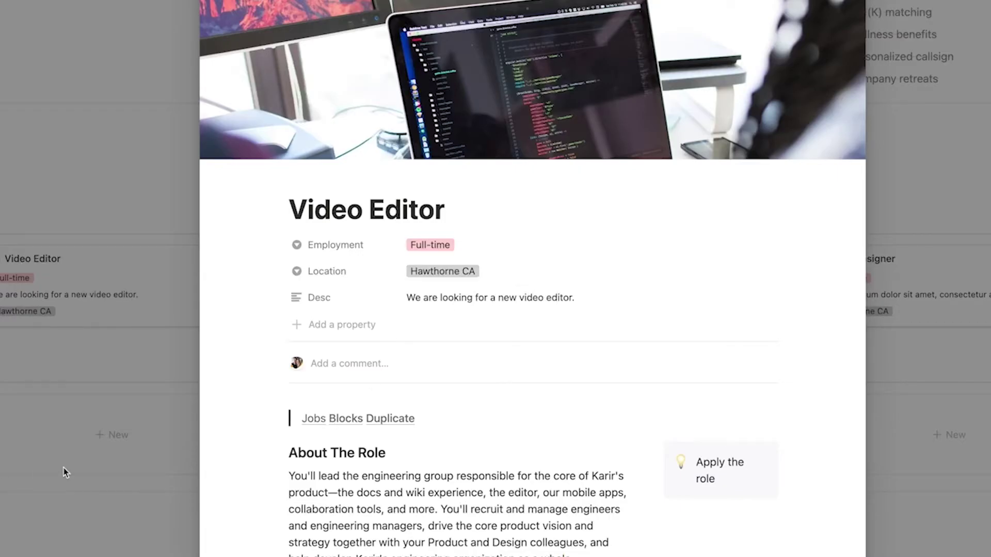
click(70, 516)
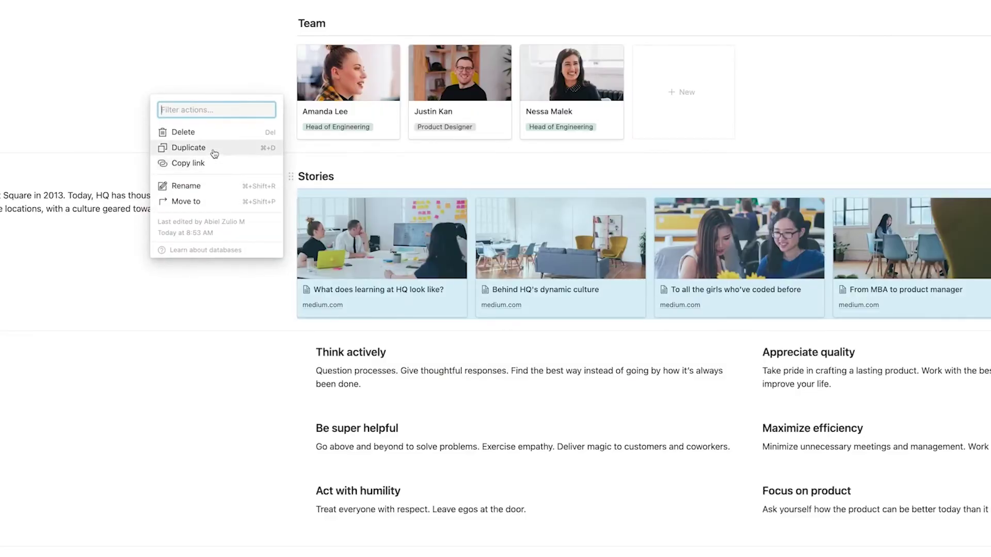
- Duplicate the Stories gallery, rename it Perks, and adjust its card property settings
click(212, 149)
text(Perks)
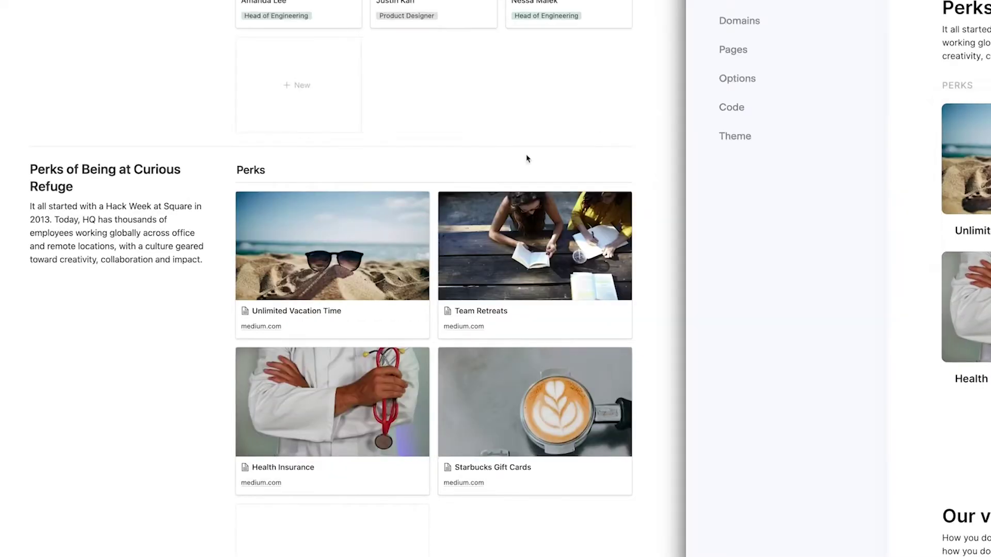
click(581, 170)
click(577, 266)
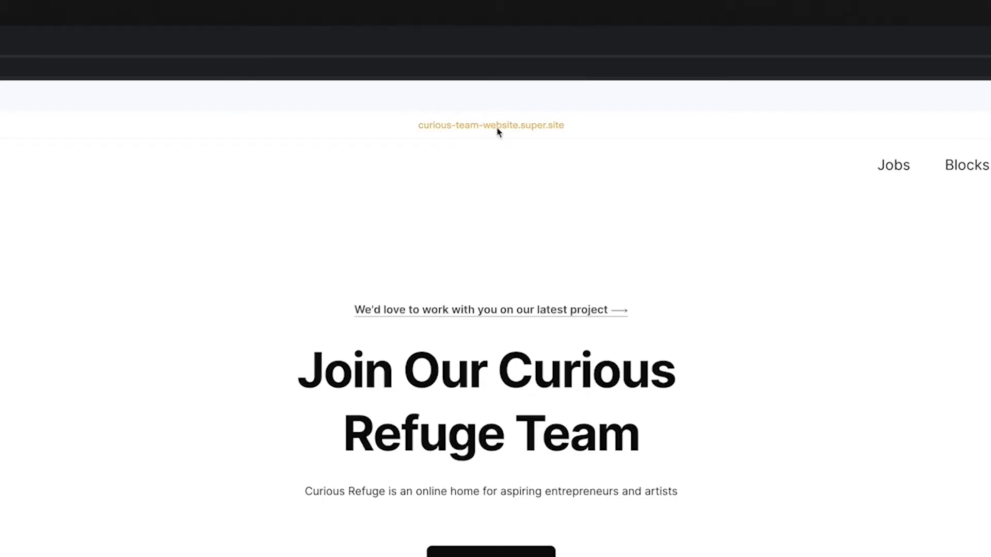
- Open curious-team-website.super.site in a new tab and scroll through the live page
click(583, 132)
scroll(622, 101, down, 10)
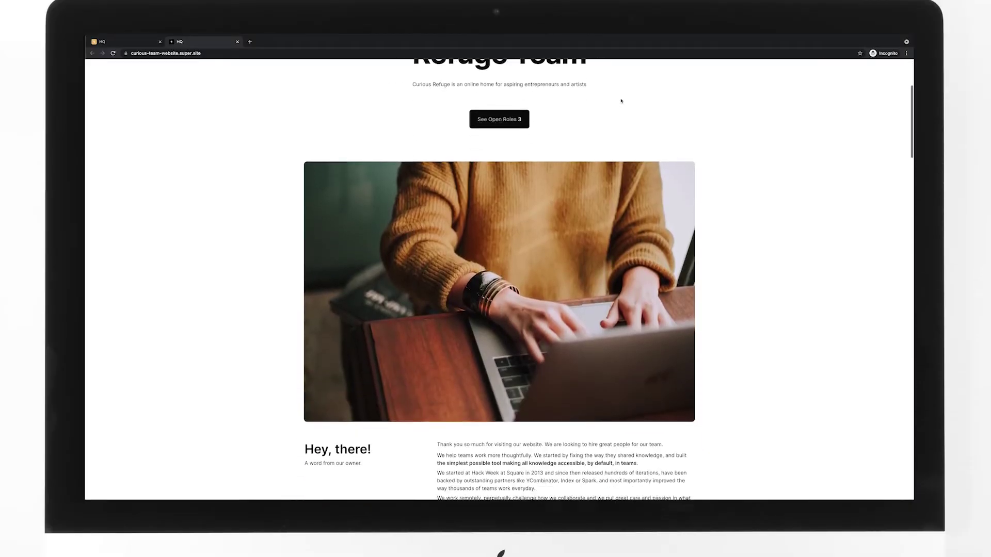
scroll(622, 101, down, 8)
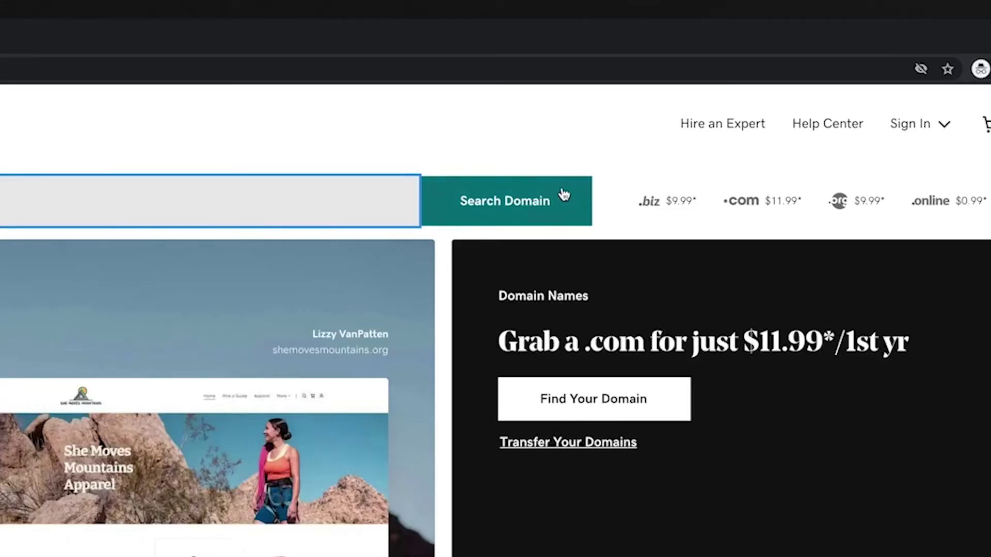
- Search curiousjobsboard at the registrar, then begin entering it as a custom domain in Super
click(502, 198)
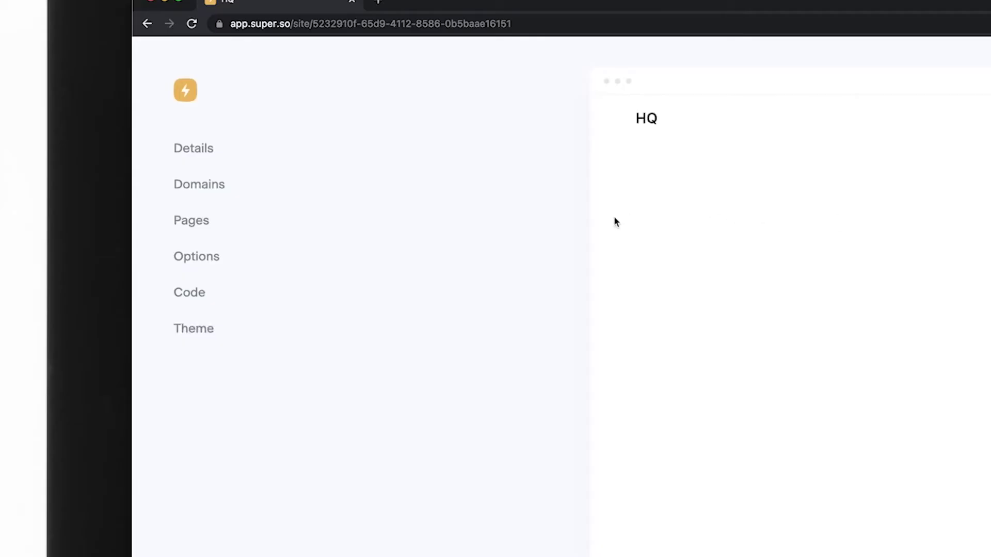
click(223, 185)
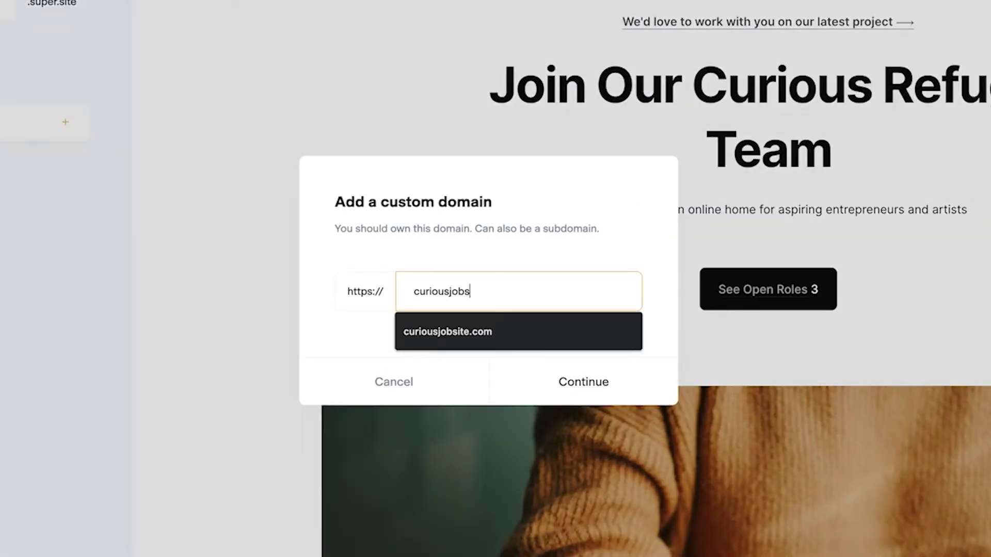
text(board.com)
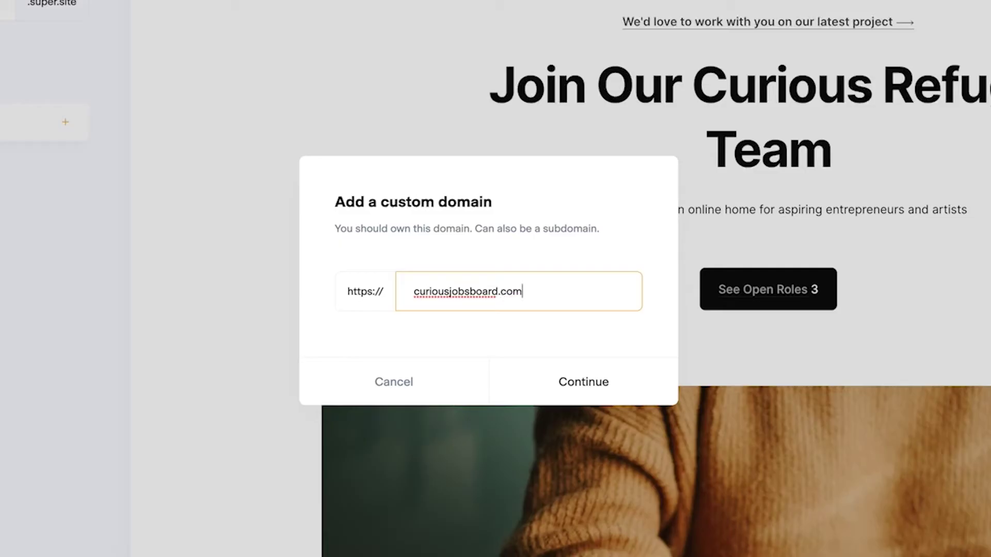
- Submit curiousjobsboard.com as the custom domain to get its DNS records
key(Return)
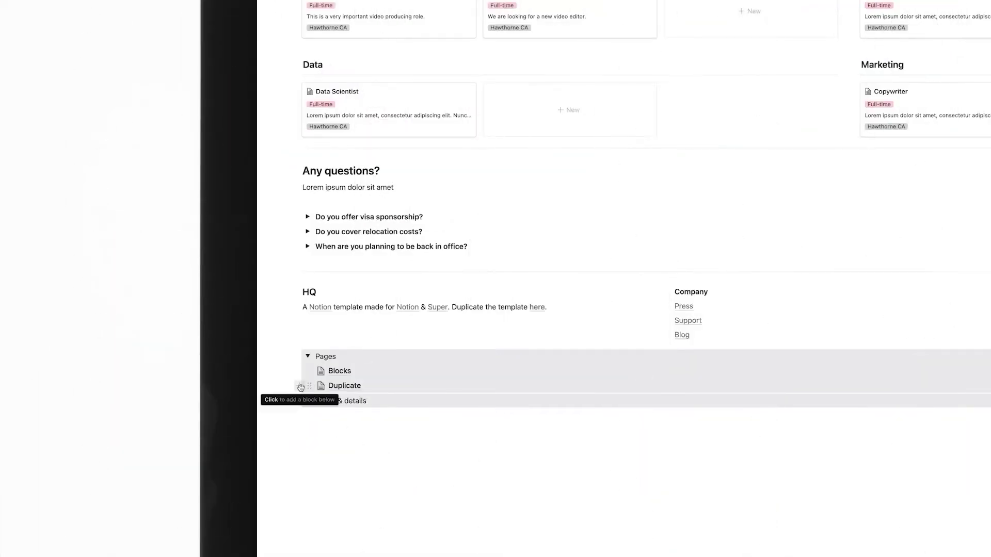
- Start adding content blocks to the new Location & Hours Notion page
click(301, 388)
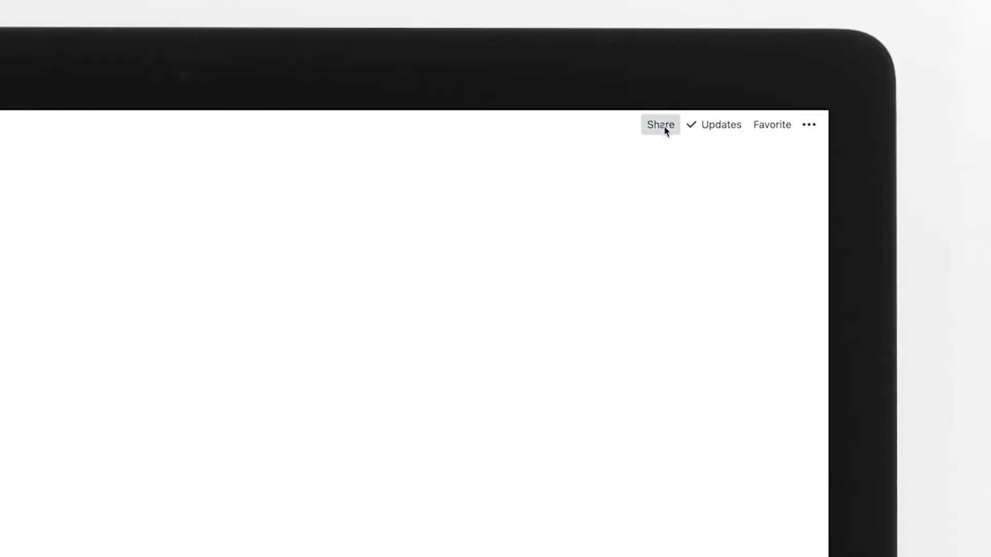
- Publish the Notion page to the web, allow duplicating it as a template, and copy its link
click(664, 126)
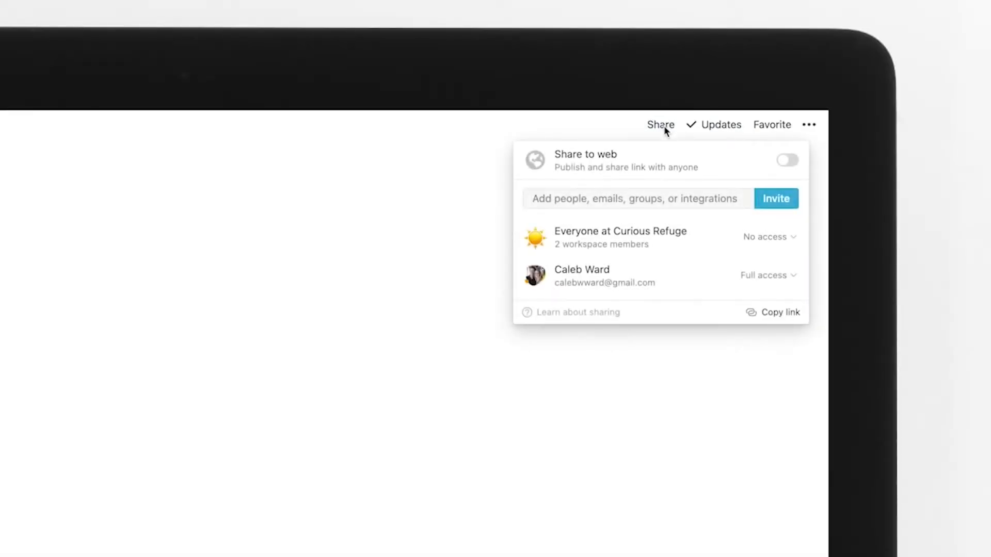
click(785, 162)
click(787, 264)
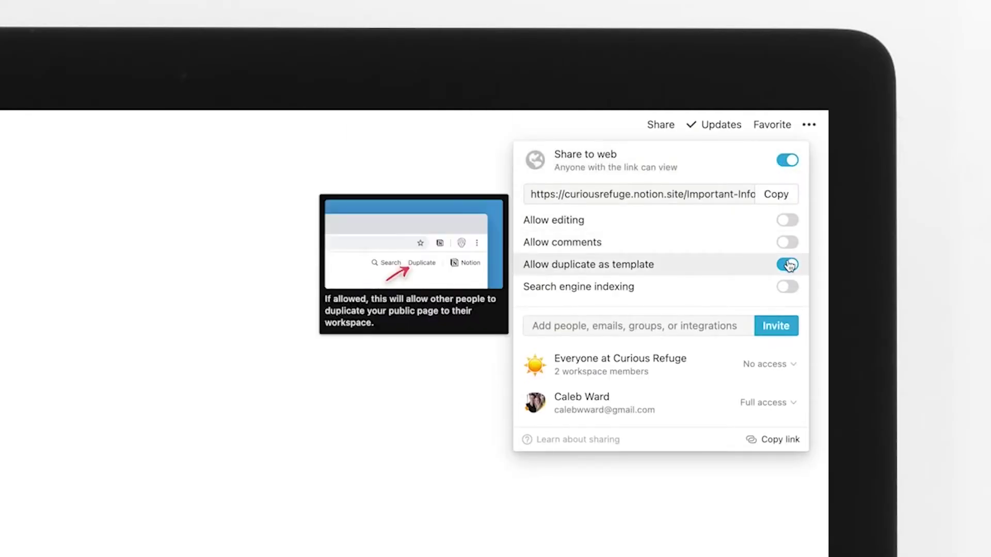
click(778, 194)
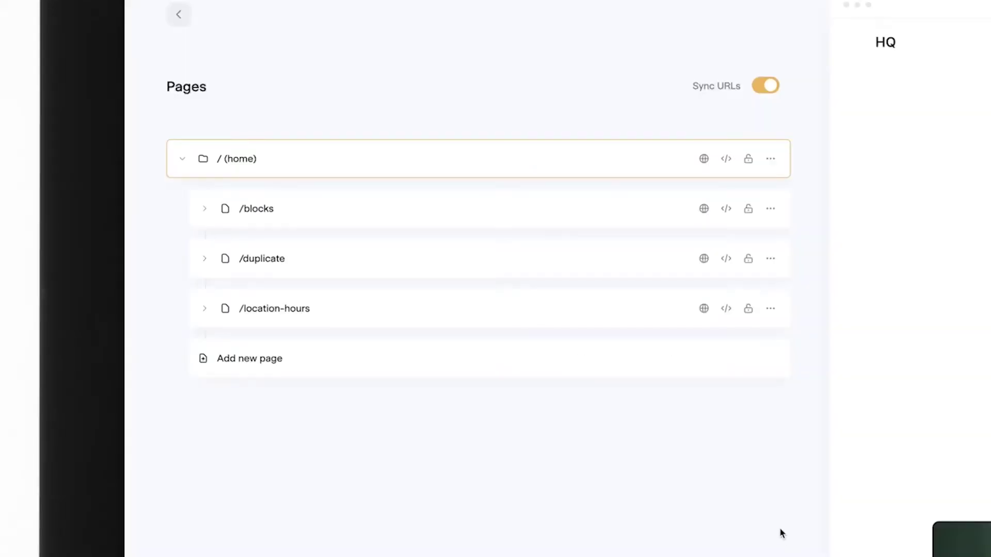
- Create the /important-page page from the pasted Notion link, then preview /location-hours
click(605, 368)
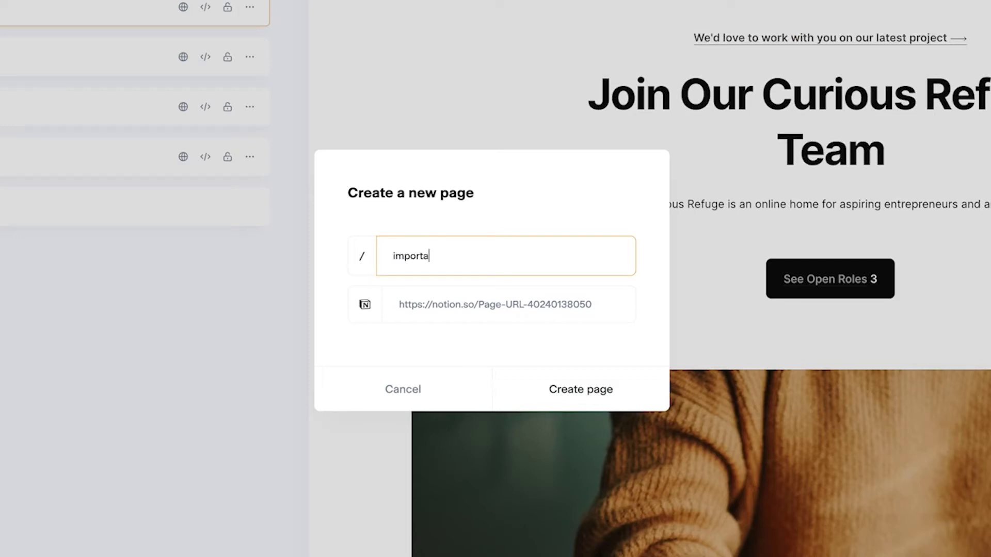
click(382, 304)
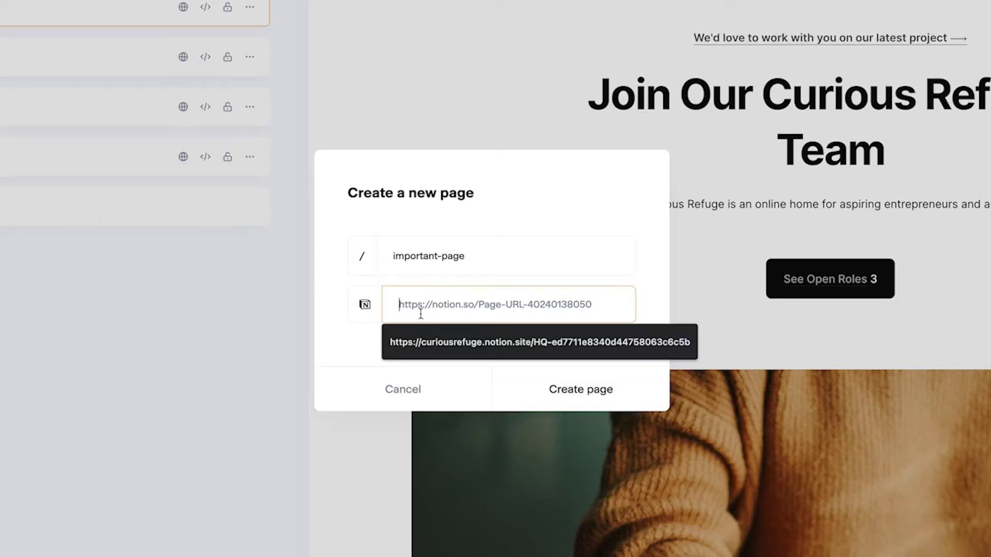
key(ctrl+v)
click(580, 390)
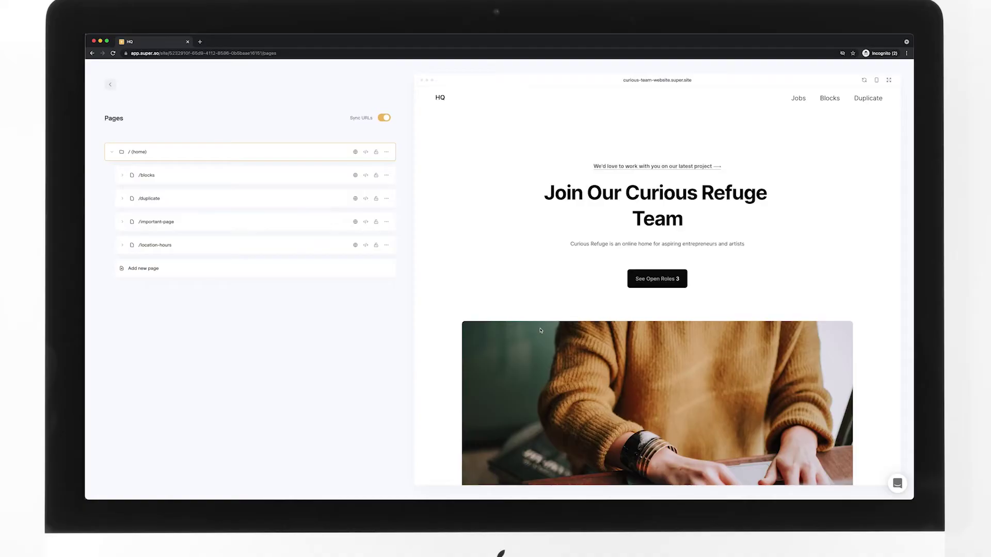
click(224, 249)
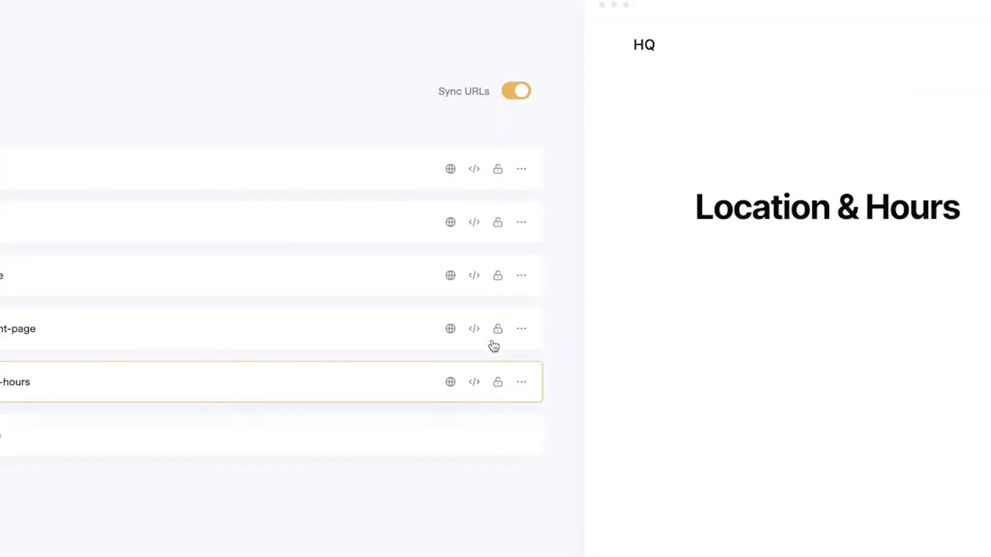
click(521, 168)
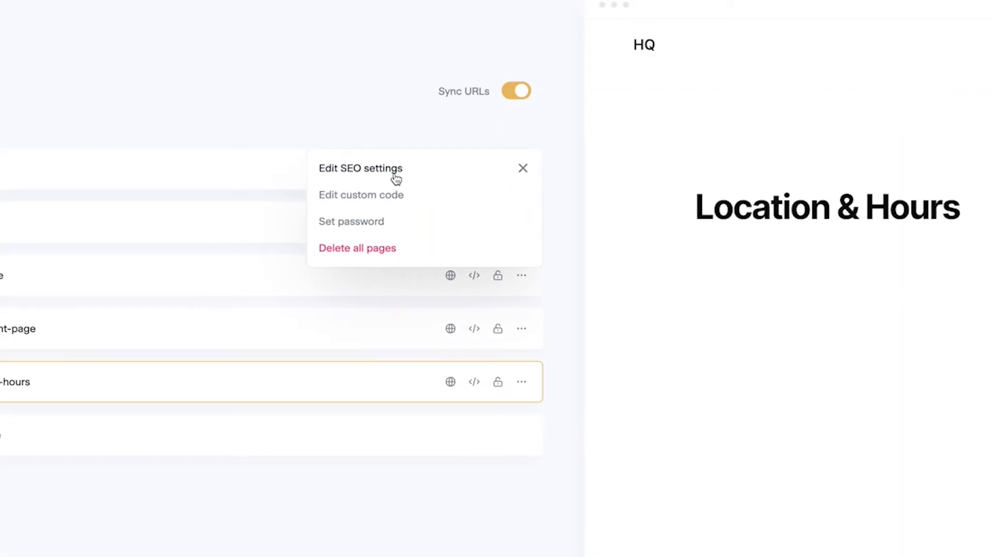
- Review the home page's SEO settings, then start entering a password for /location-hours
click(396, 177)
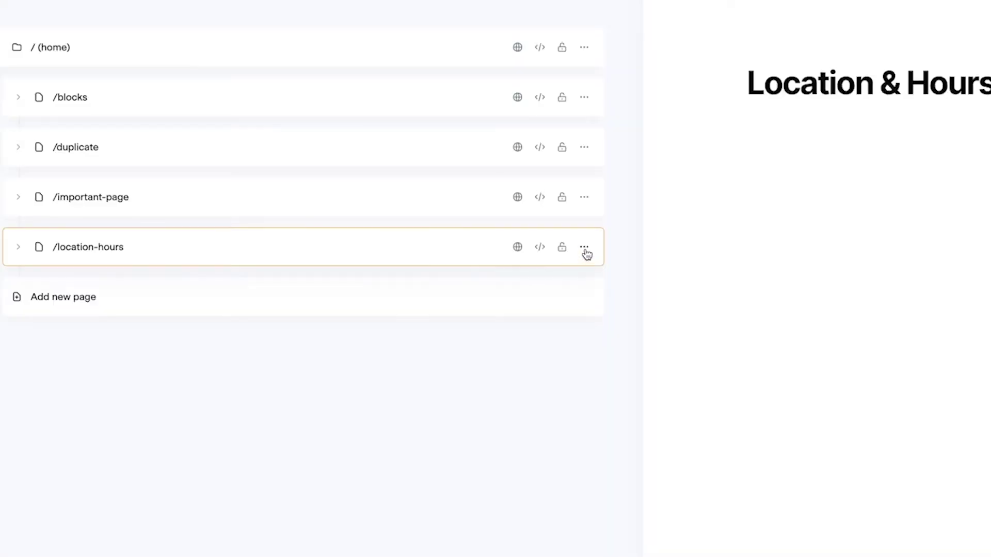
click(417, 253)
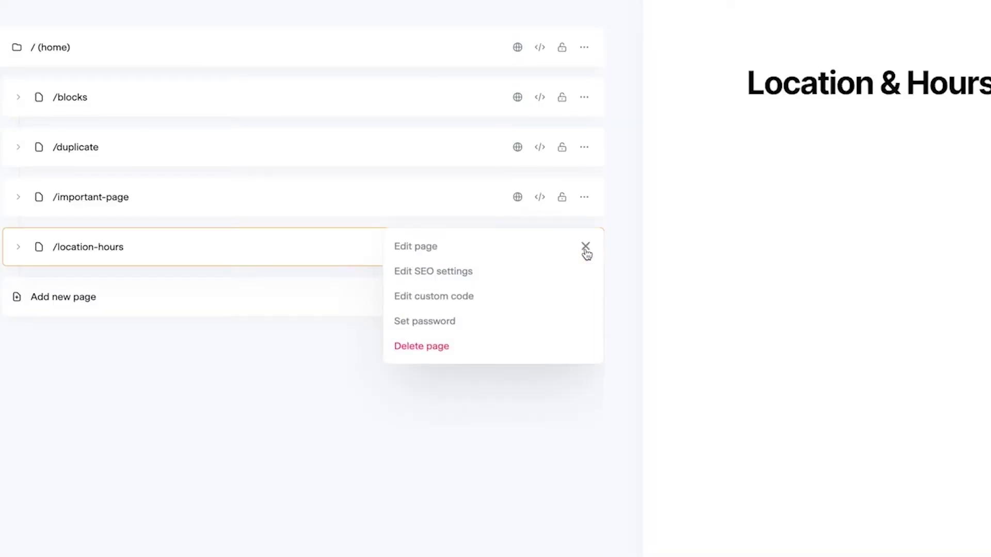
click(471, 322)
text(s)
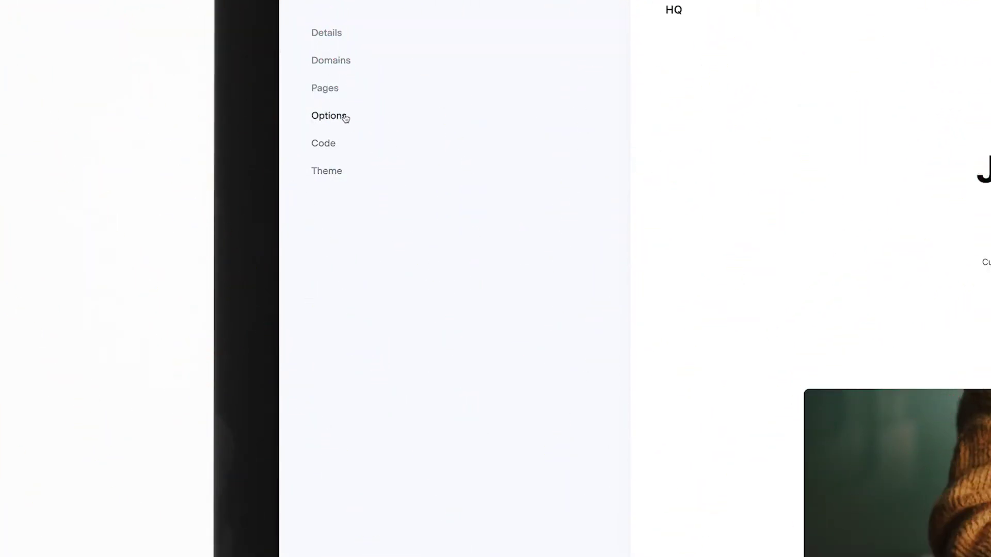
- In Options, keep search engine indexing on and enable Page Properties and Site Search
click(346, 117)
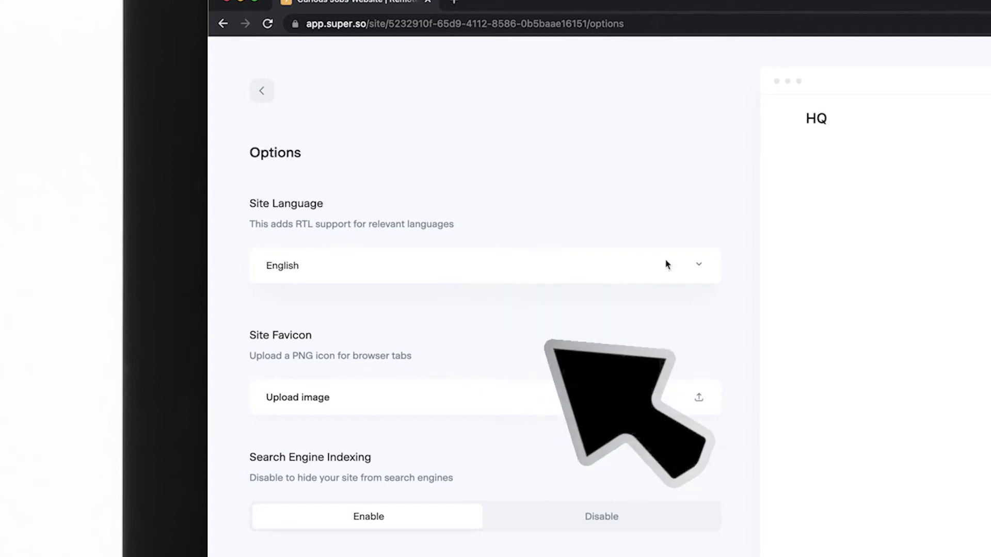
click(606, 516)
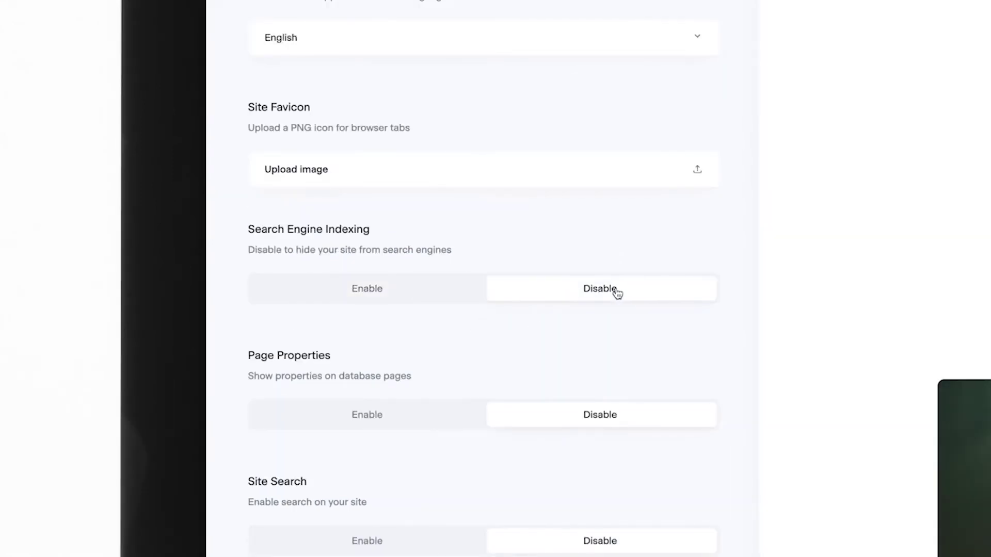
click(401, 292)
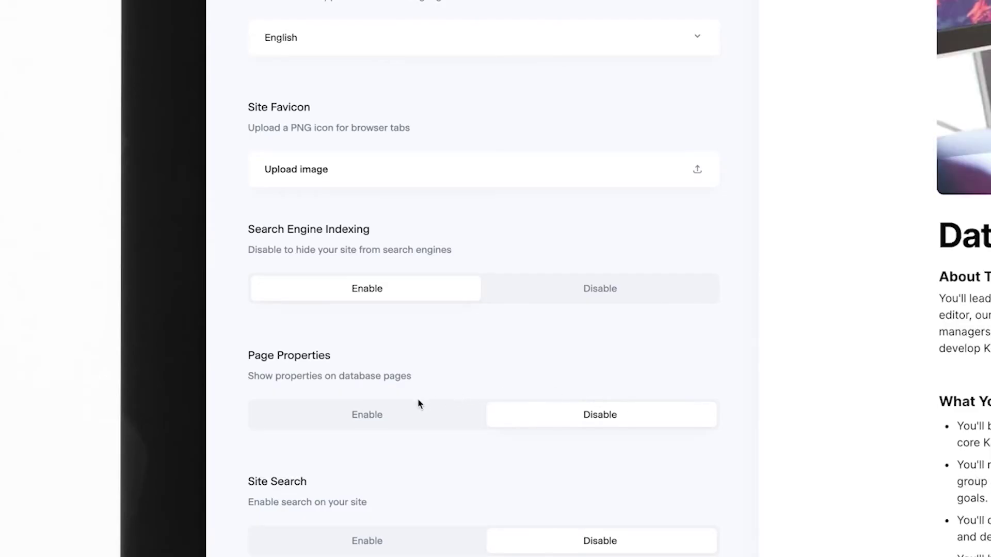
click(408, 416)
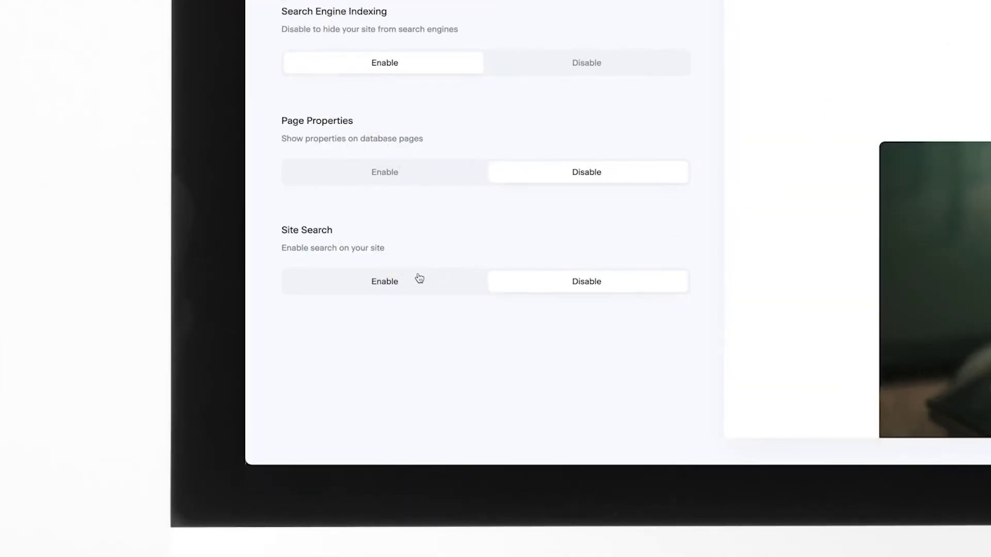
click(420, 278)
- Search the live site for 'V' and open the Video Editor job page
click(808, 303)
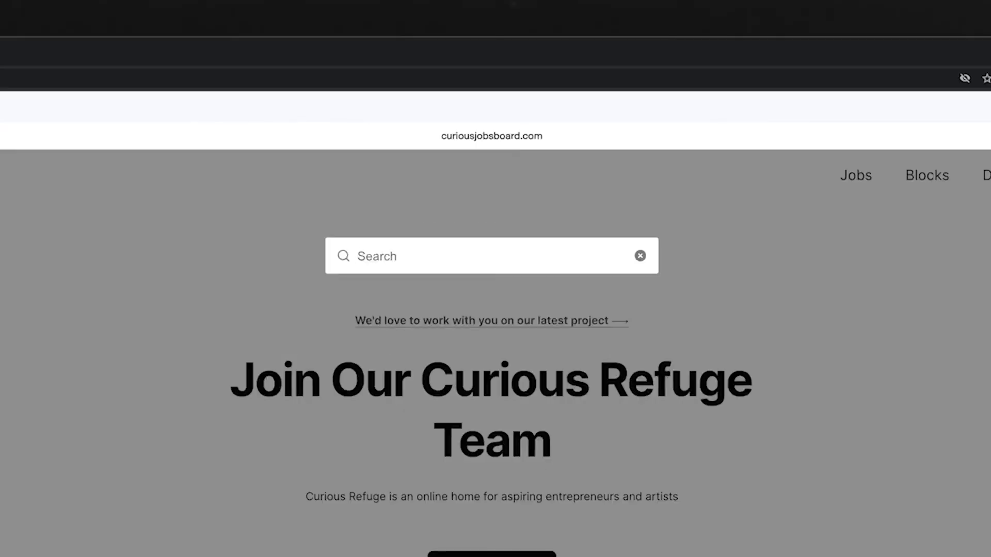
text(Video Editor)
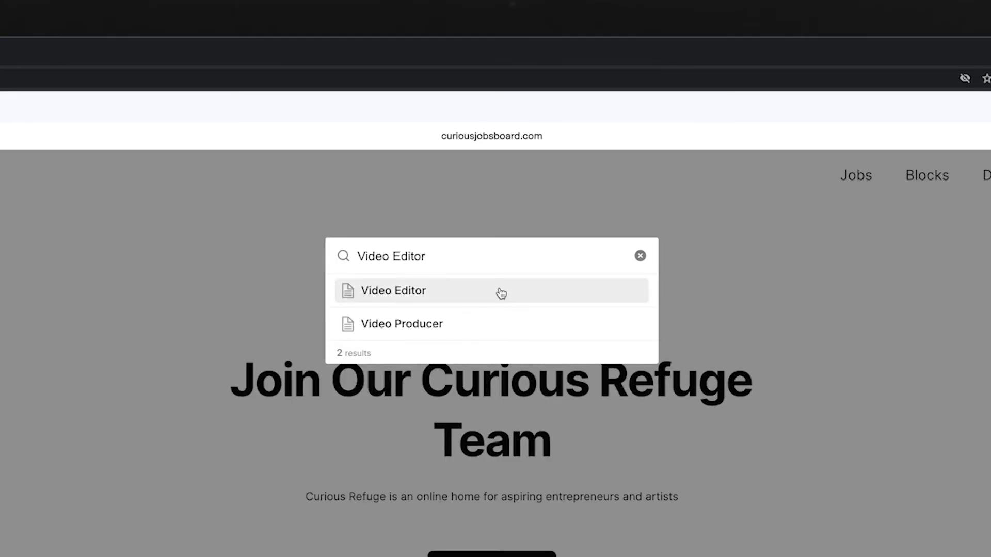
click(501, 293)
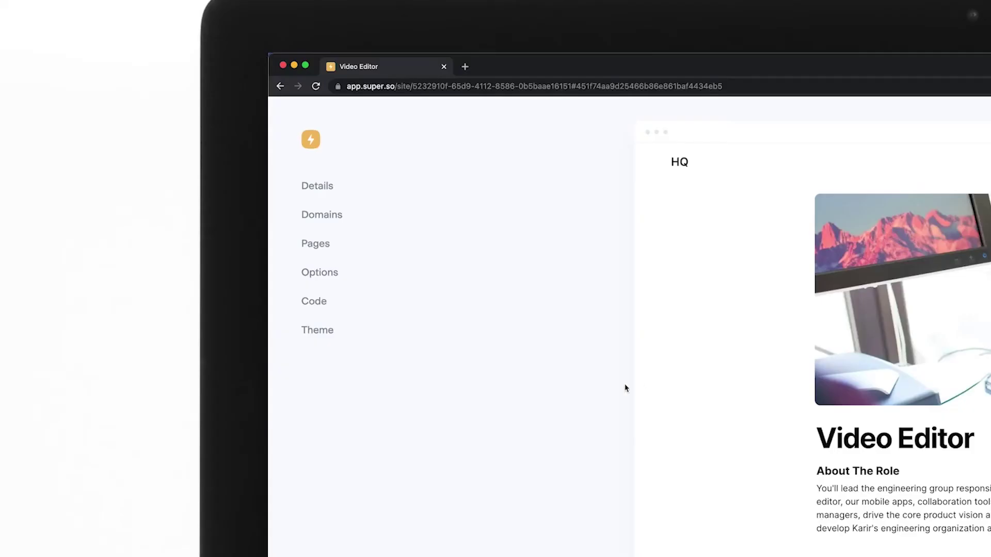
- Keep the Default colour theme and switch the site font from Inter to Cabin
click(354, 339)
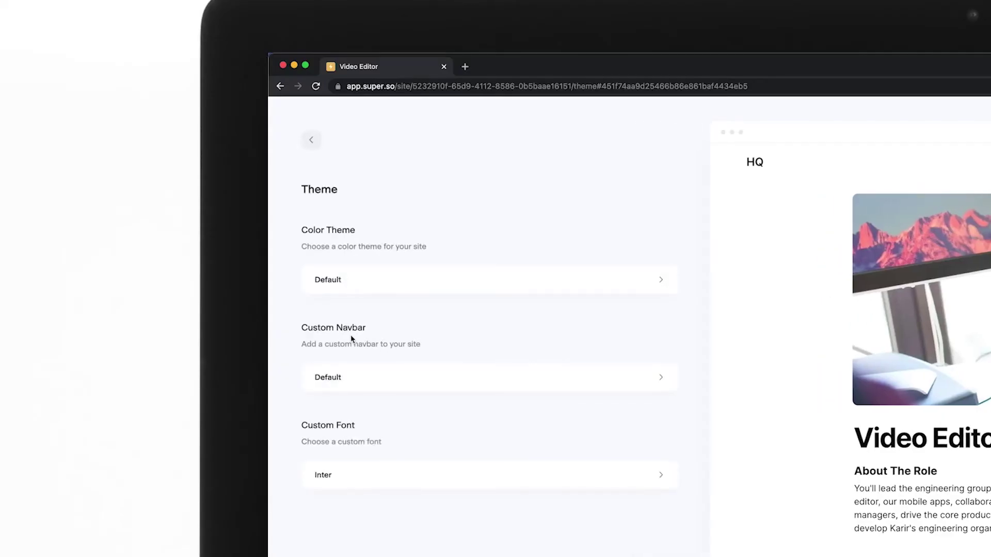
click(410, 290)
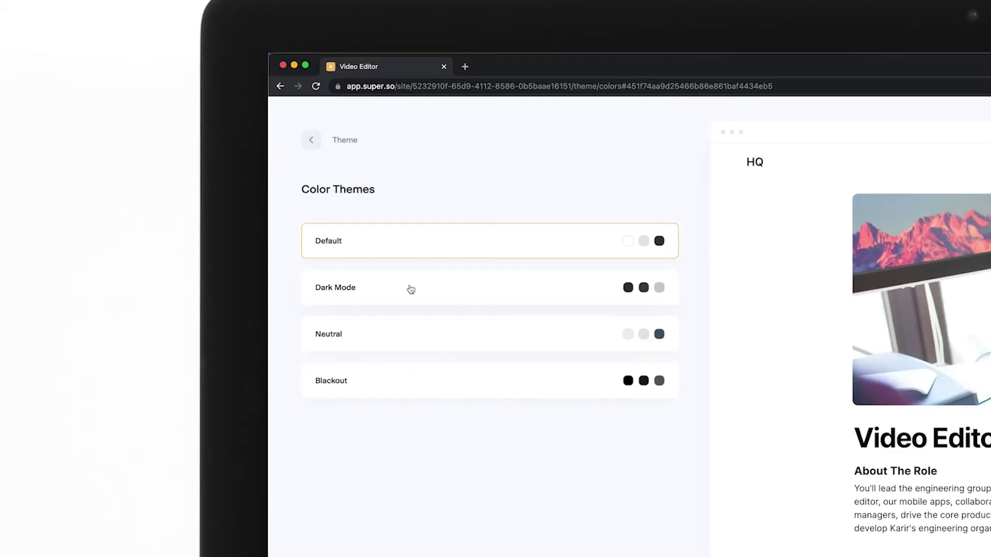
click(405, 242)
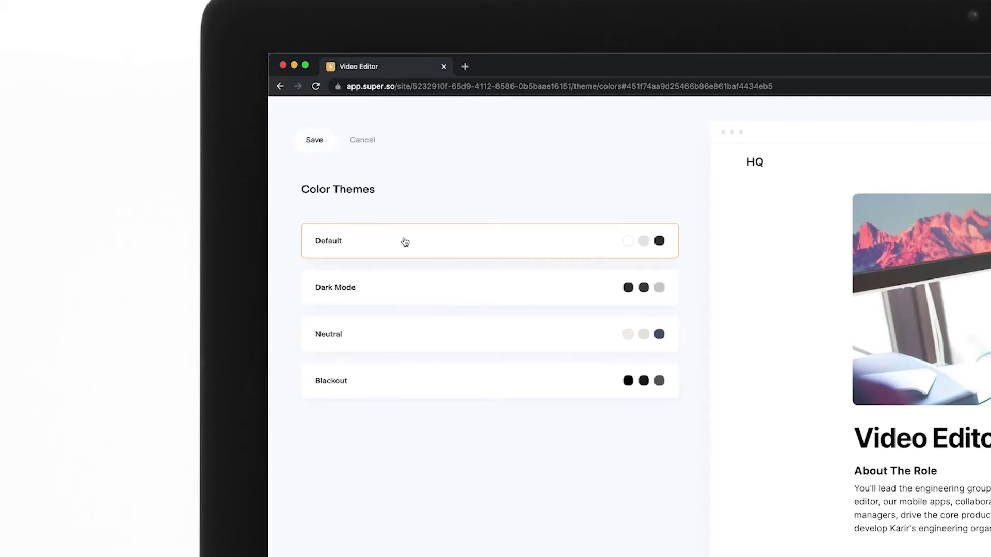
click(315, 141)
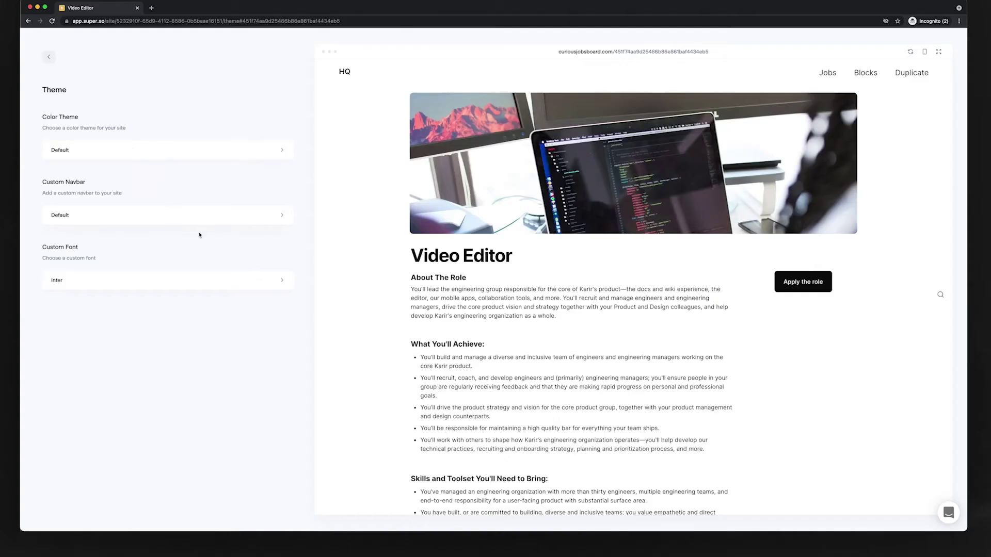
click(222, 280)
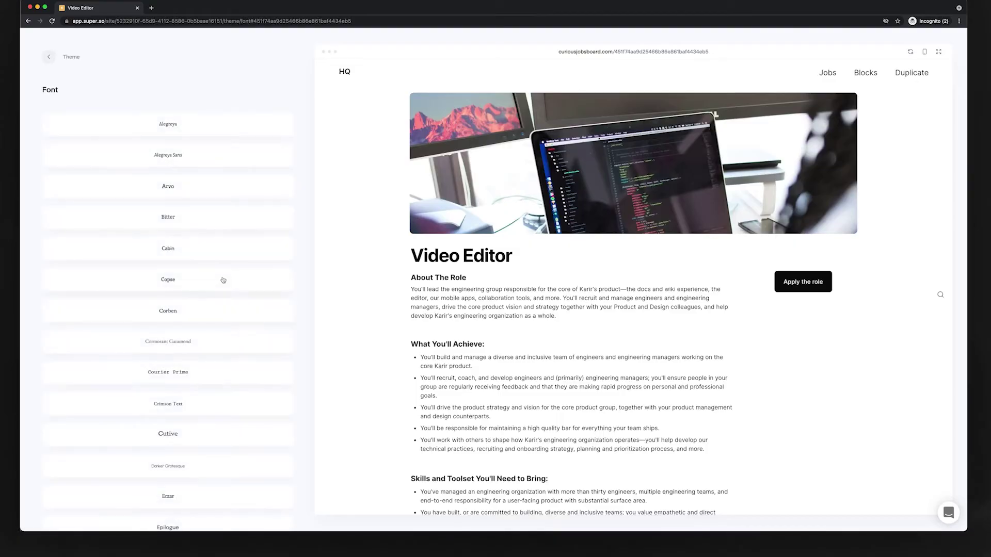
click(206, 247)
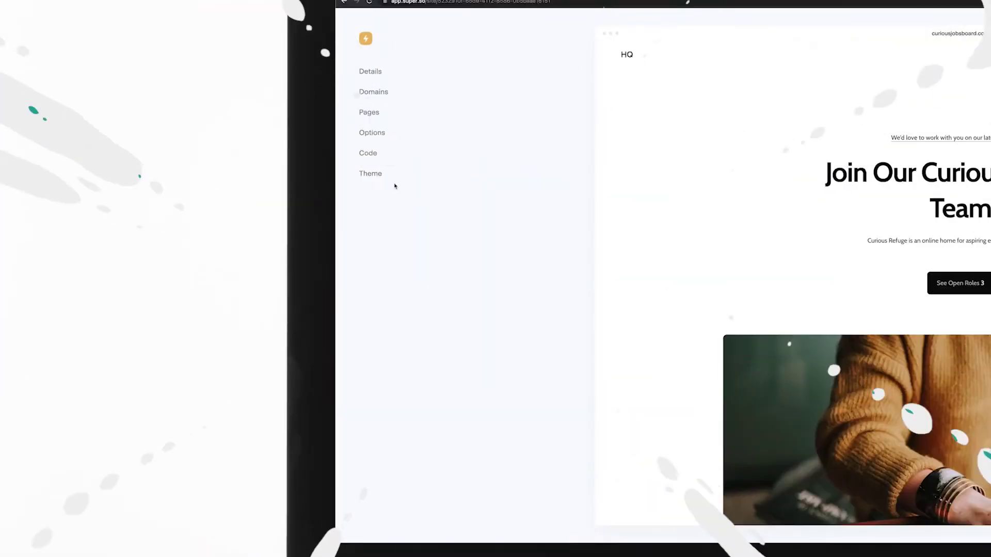
- Make the navbar Simple with #C8BEBE background, 71px height and small shadow, then refresh the preview
click(382, 175)
click(381, 183)
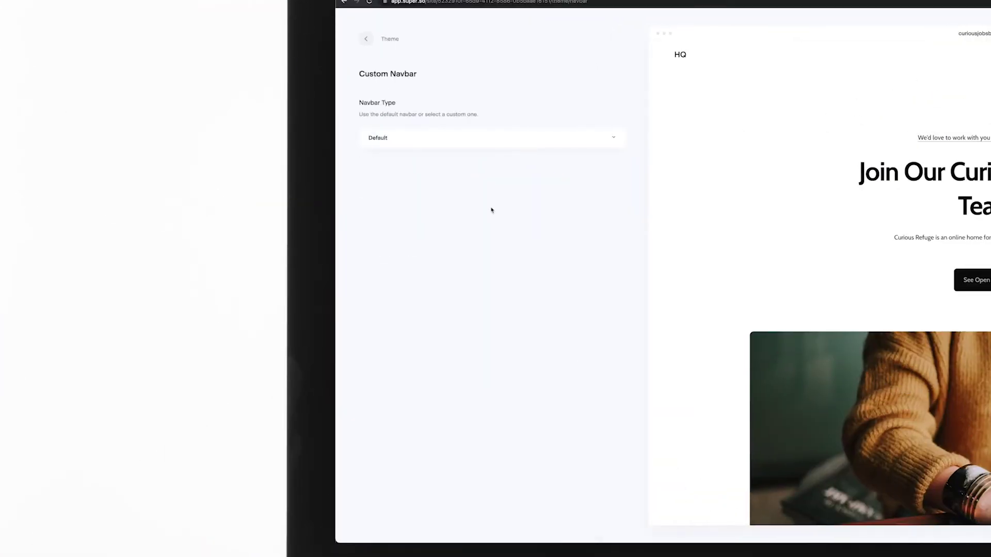
click(486, 139)
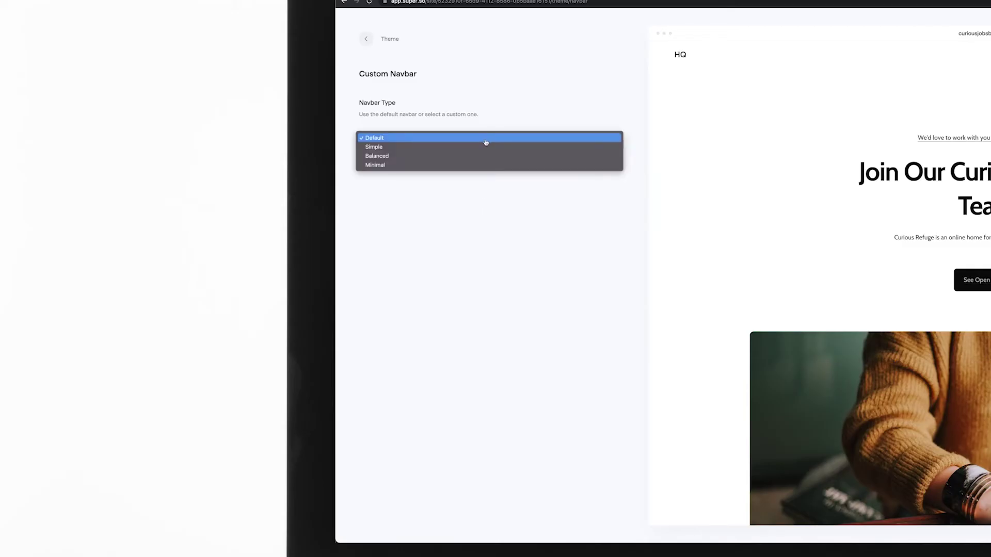
click(482, 148)
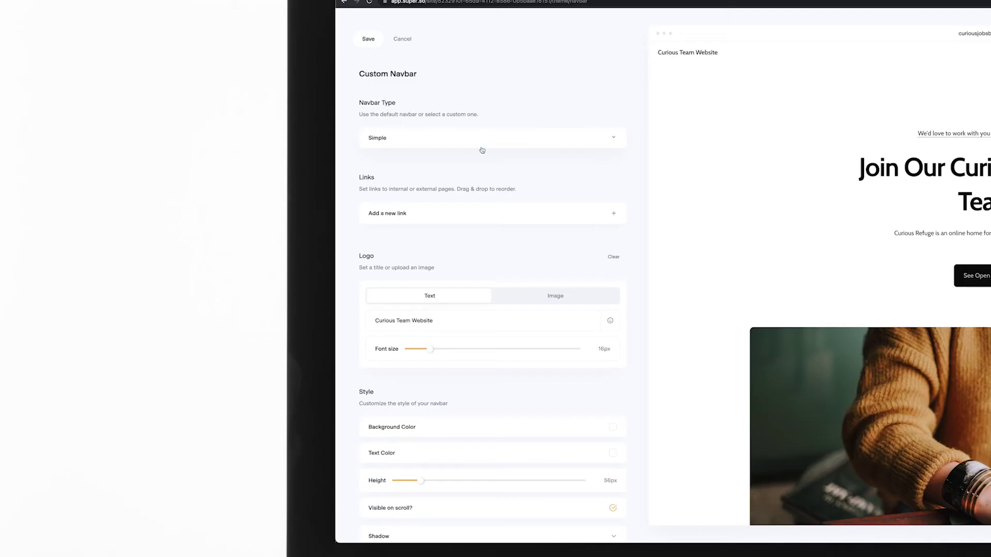
scroll(482, 150, down, 3)
click(247, 347)
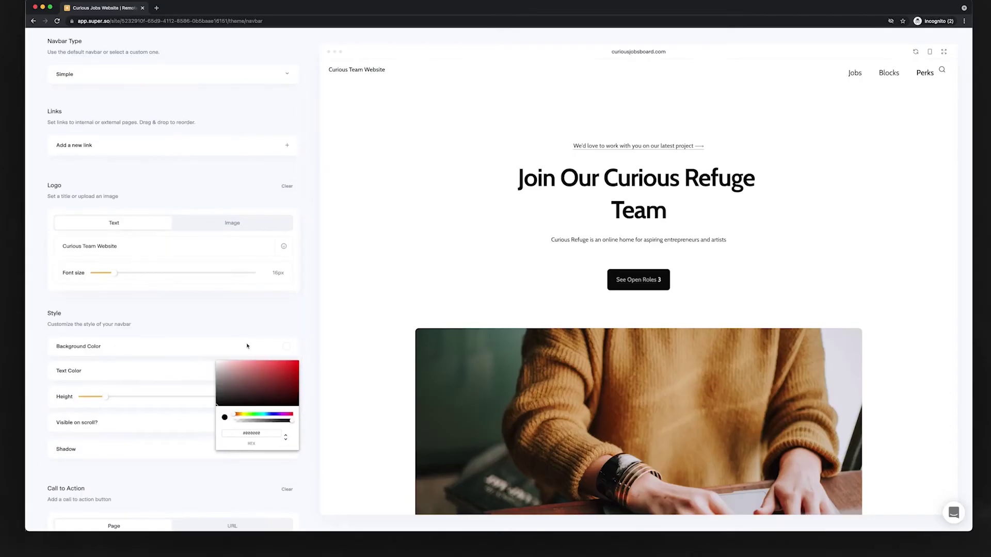
click(220, 370)
drag(106, 397, 142, 397)
click(166, 449)
click(145, 472)
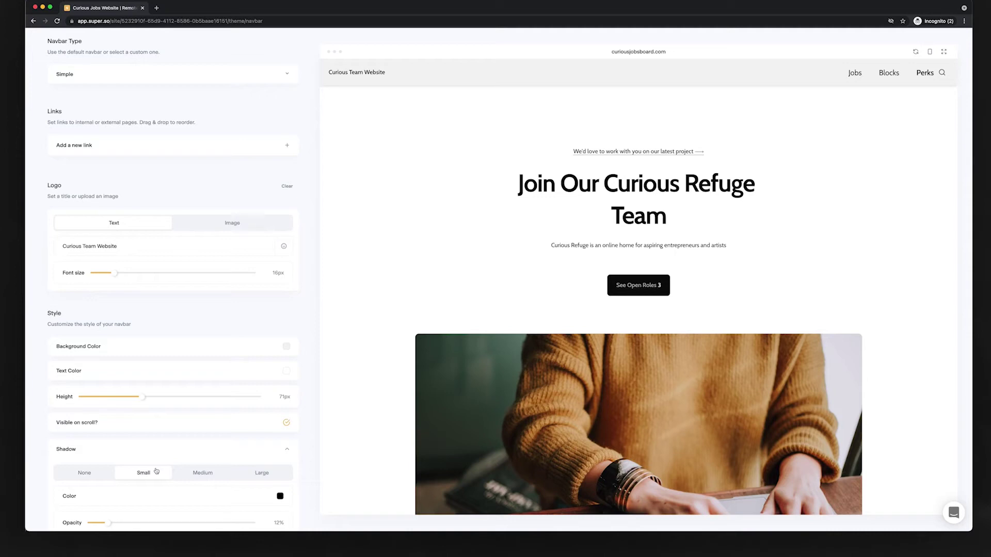
scroll(260, 417, down, 5)
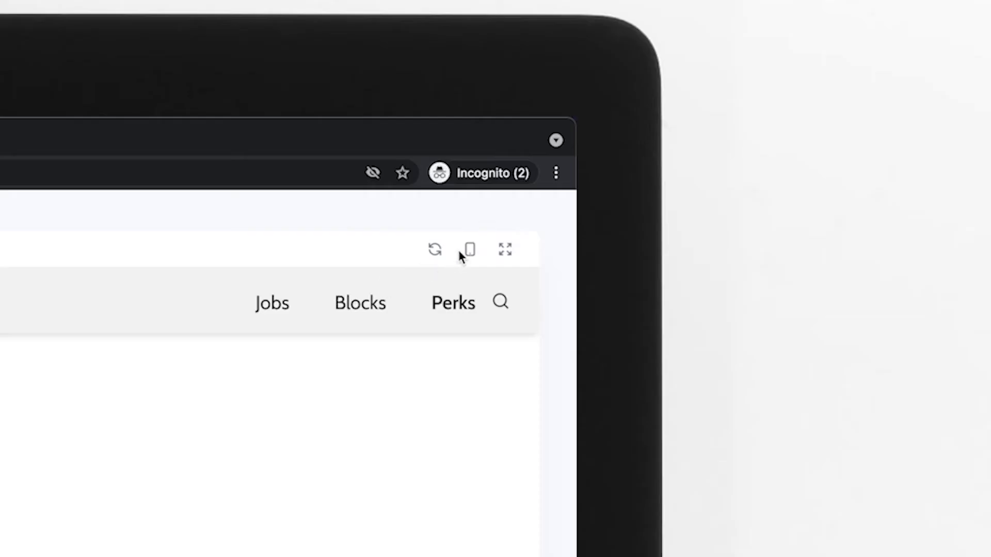
click(434, 260)
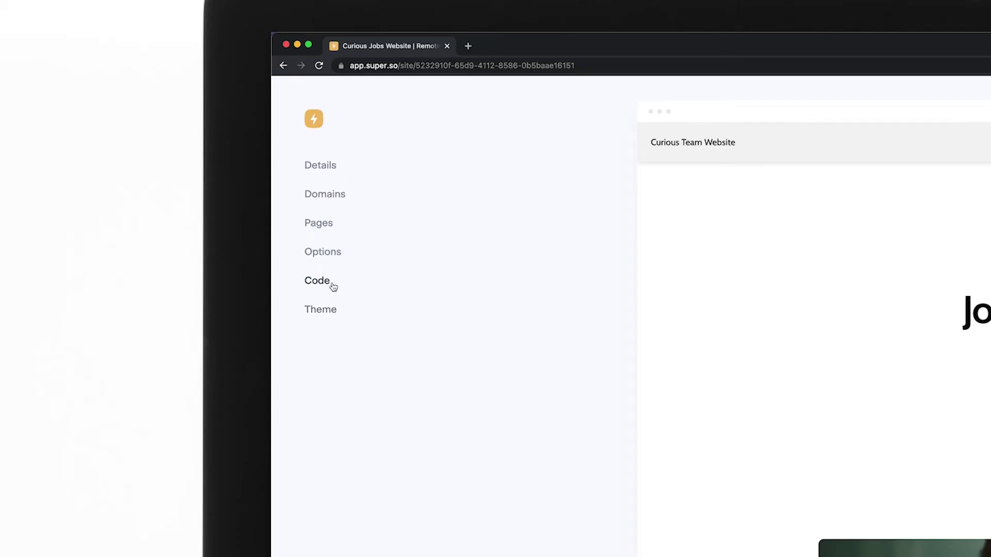
- Add a global CSS :root rule setting --color-bg-default to #EDECED !important
click(317, 281)
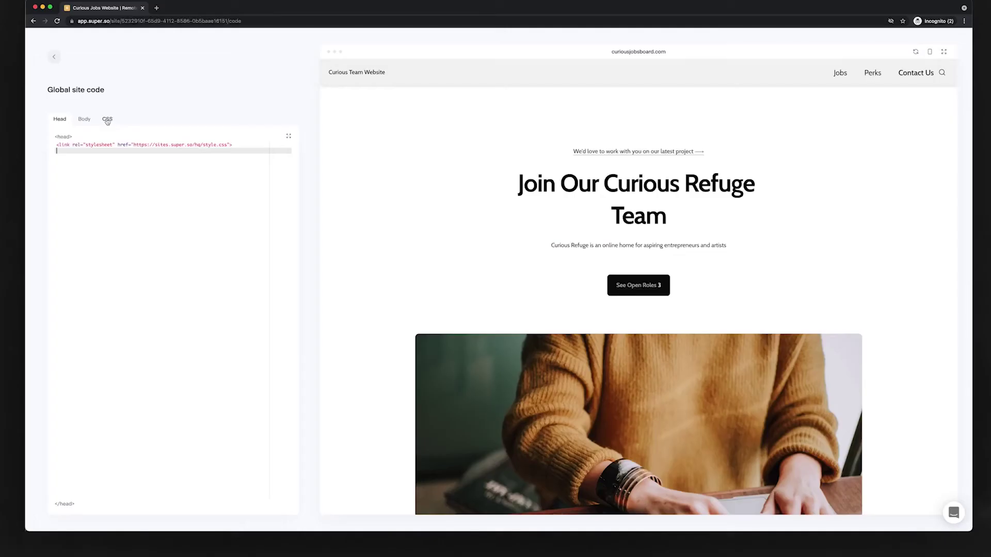
click(108, 119)
text(:root {   --color-bg-default: #EDECED !important; })
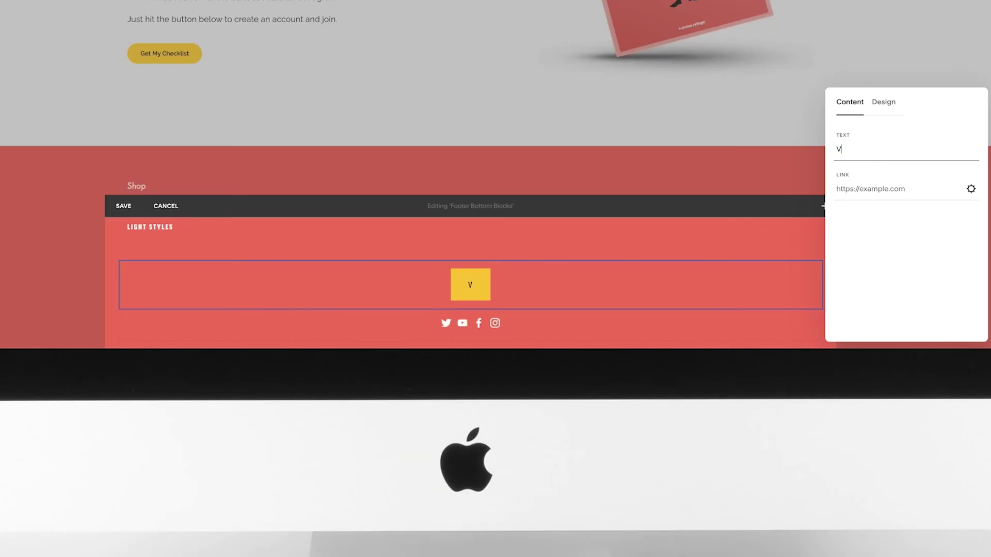
- Type the text 'isit Our Jobs' into the draft
text(isit Our Jo)
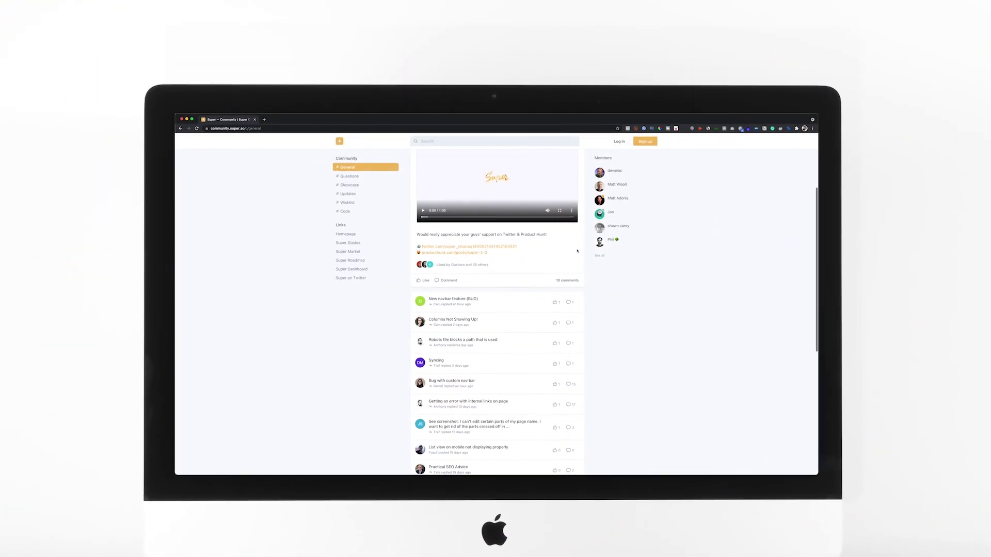
scroll(578, 250, down, 3)
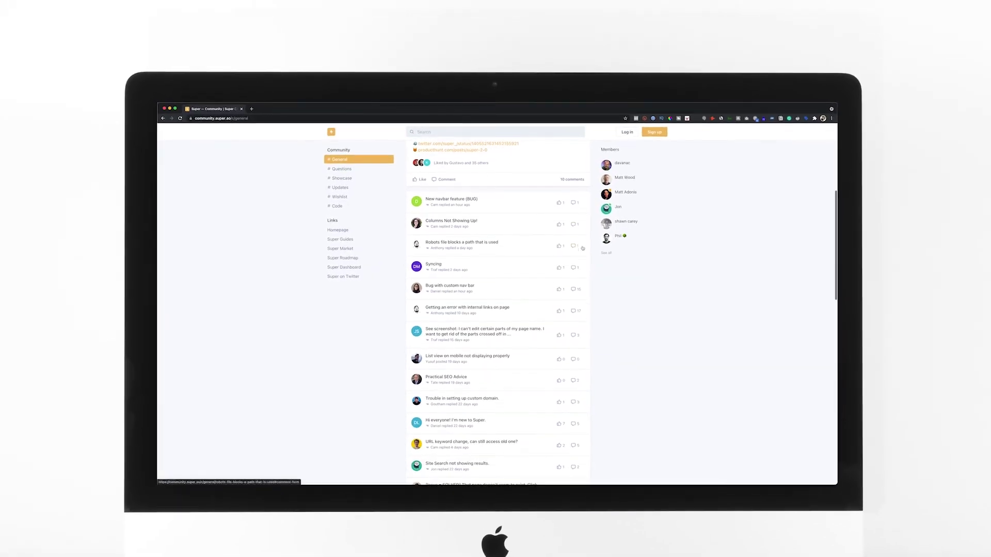
scroll(584, 247, down, 5)
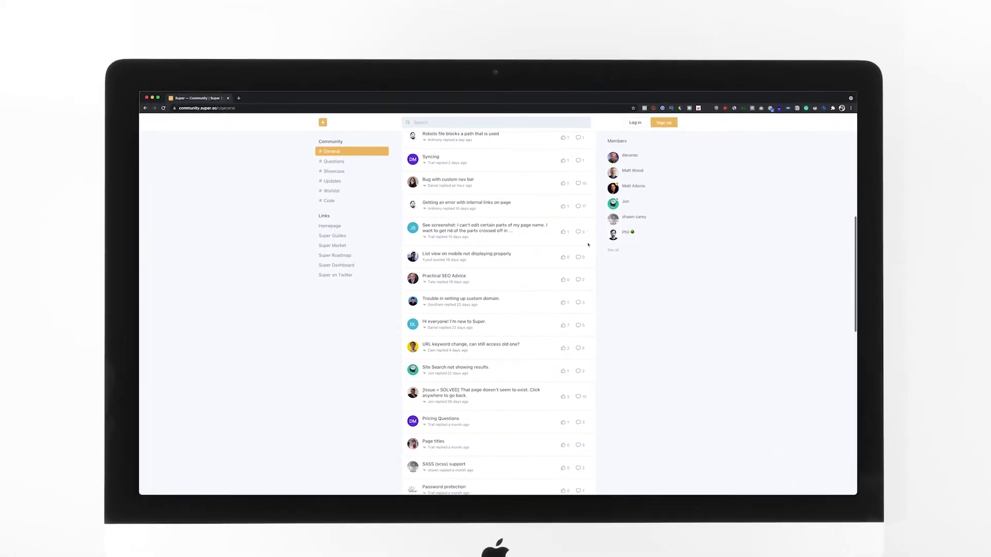
scroll(589, 243, down, 3)
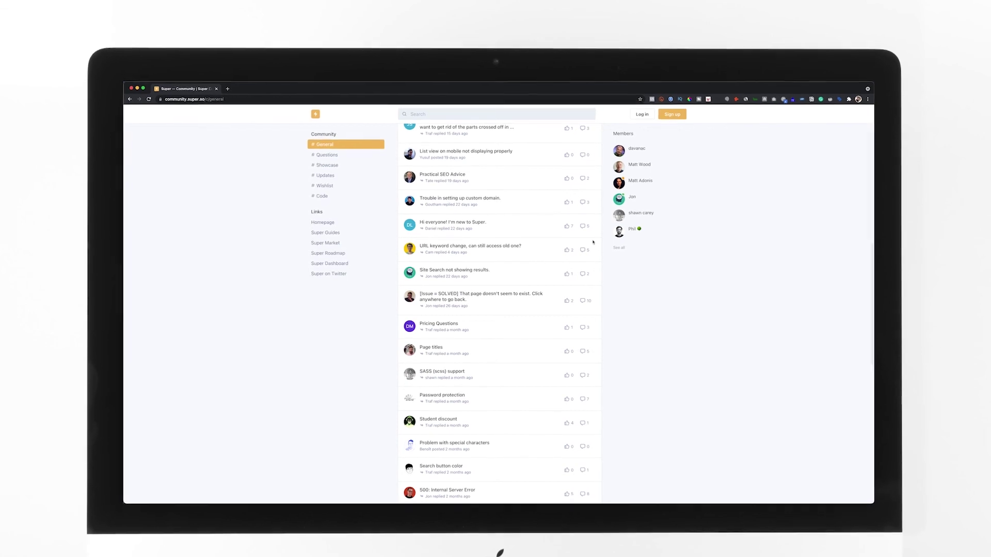